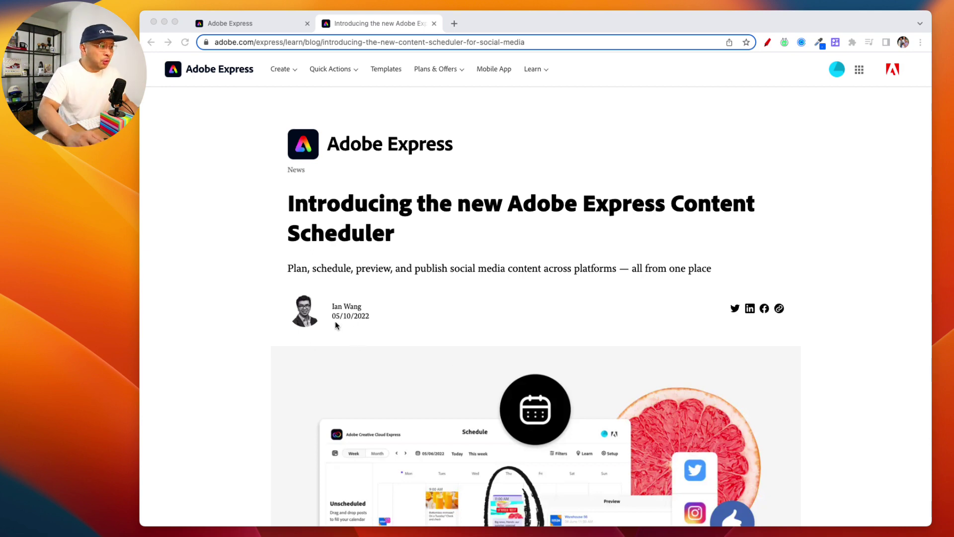
{"action": "scroll", "coordinate": [384, 341], "scroll_direction": "down", "scroll_amount": 3}
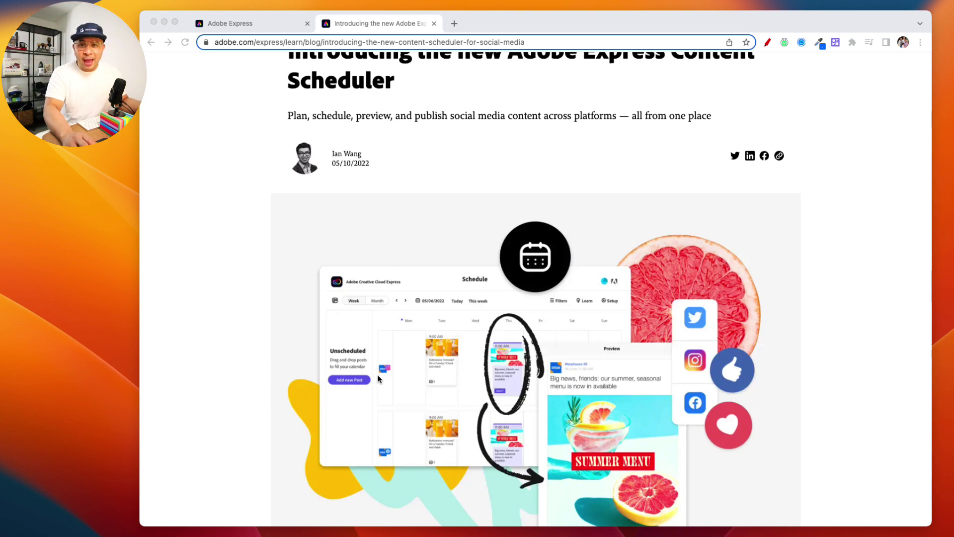
{"action": "scroll", "coordinate": [381, 379], "scroll_direction": "down", "scroll_amount": 1}
{"action": "scroll", "coordinate": [380, 379], "scroll_direction": "down", "scroll_amount": 5}
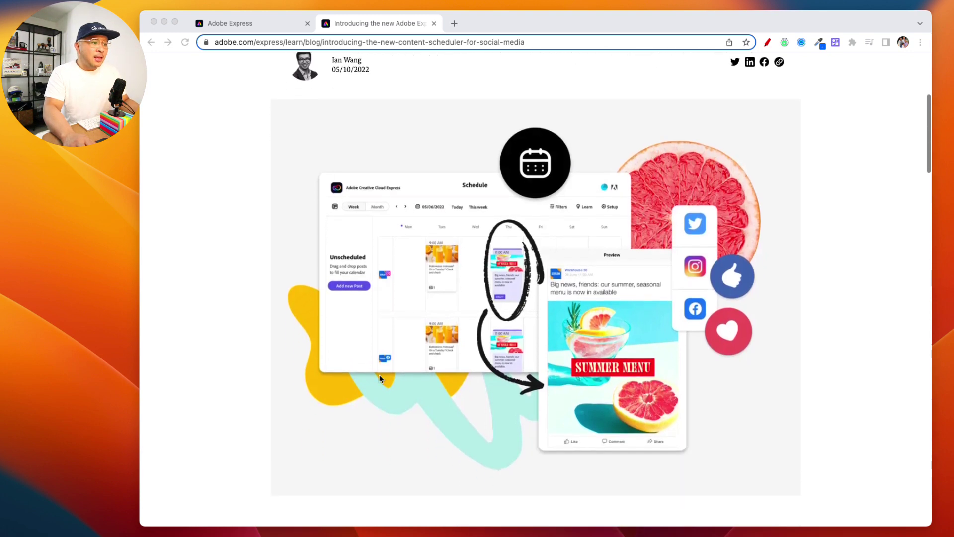
{"action": "scroll", "coordinate": [380, 379], "scroll_direction": "down", "scroll_amount": 2}
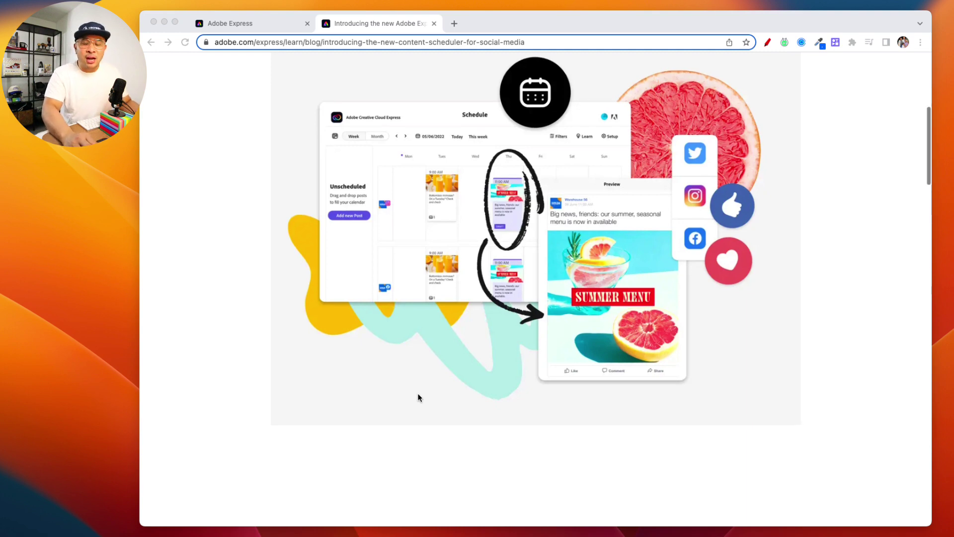
{"action": "scroll", "coordinate": [418, 396], "scroll_direction": "down", "scroll_amount": 2}
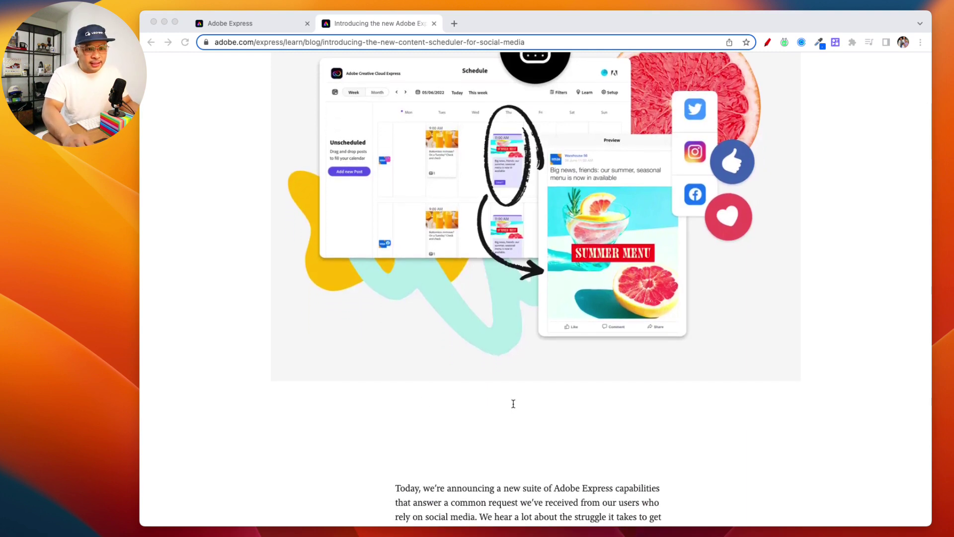
{"action": "scroll", "coordinate": [274, 348], "scroll_direction": "down", "scroll_amount": 5}
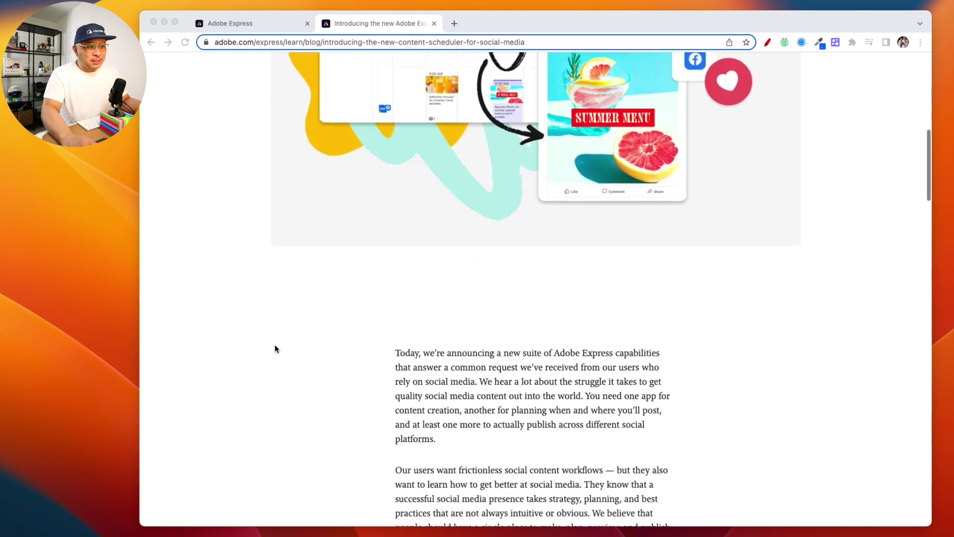
Scroll down the 'ContentCal becomes Content Scheduler' article, then go back to the Adobe Express home tab.
{"action": "scroll", "coordinate": [276, 349], "scroll_direction": "down", "scroll_amount": 4}
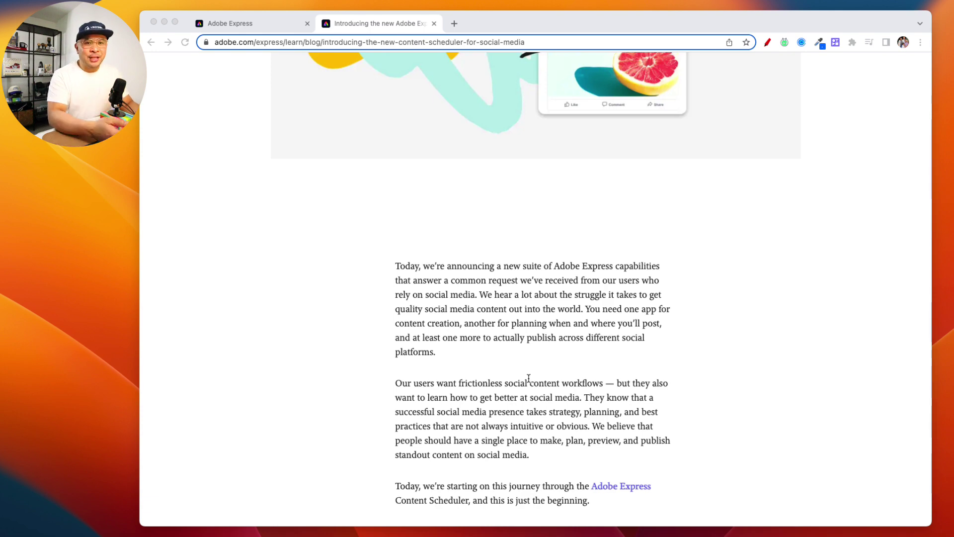
{"action": "scroll", "coordinate": [343, 286], "scroll_direction": "down", "scroll_amount": 5}
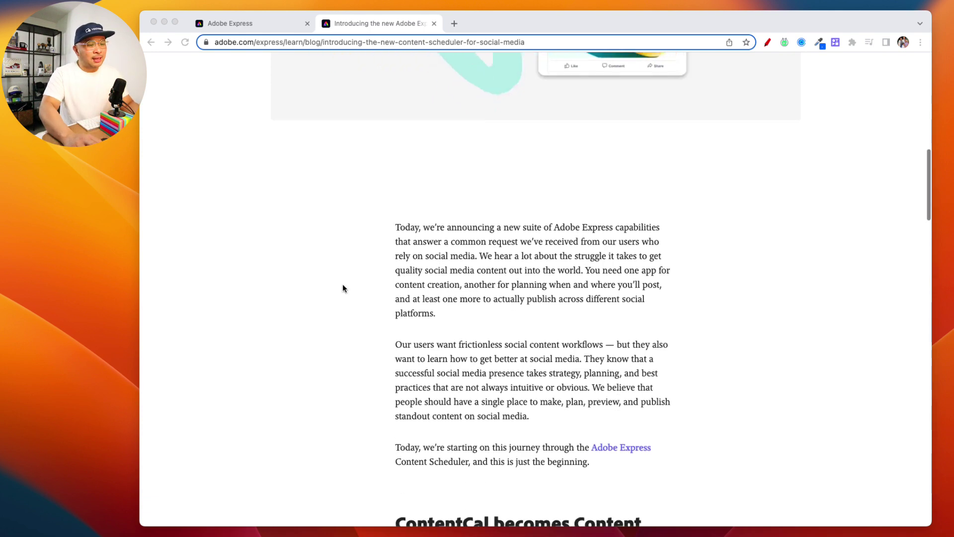
{"action": "scroll", "coordinate": [343, 289], "scroll_direction": "down", "scroll_amount": 3}
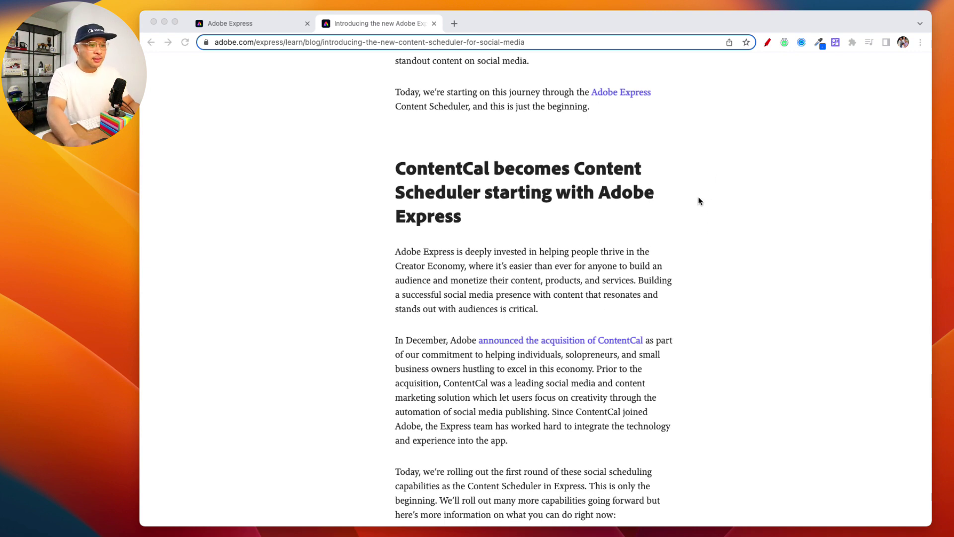
{"action": "scroll", "coordinate": [378, 137], "scroll_direction": "down", "scroll_amount": 2}
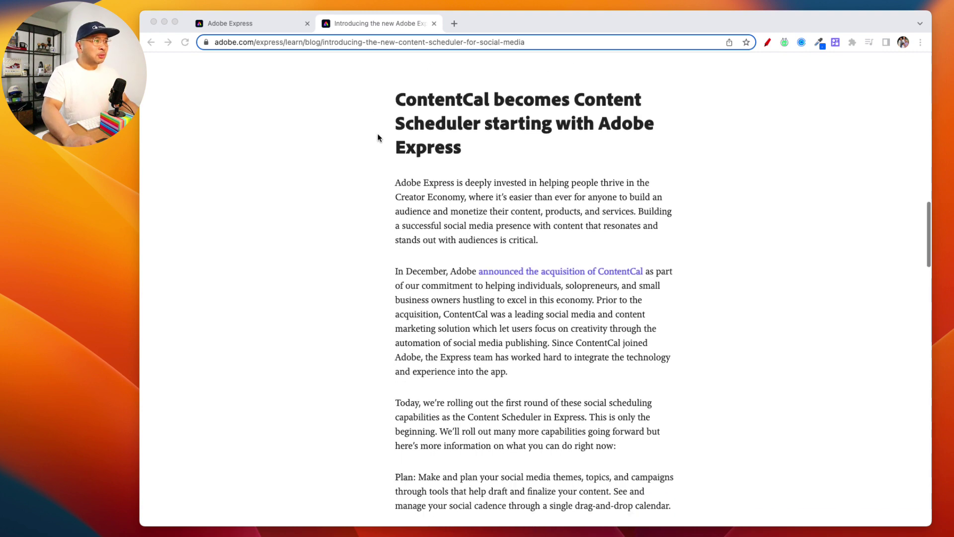
{"action": "scroll", "coordinate": [378, 137], "scroll_direction": "down", "scroll_amount": 2}
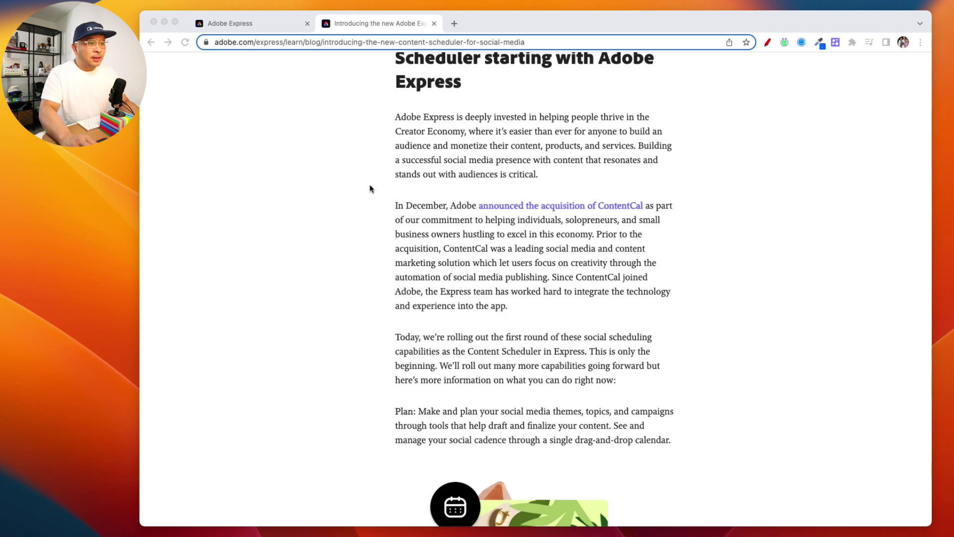
{"action": "left_click", "coordinate": [247, 25]}
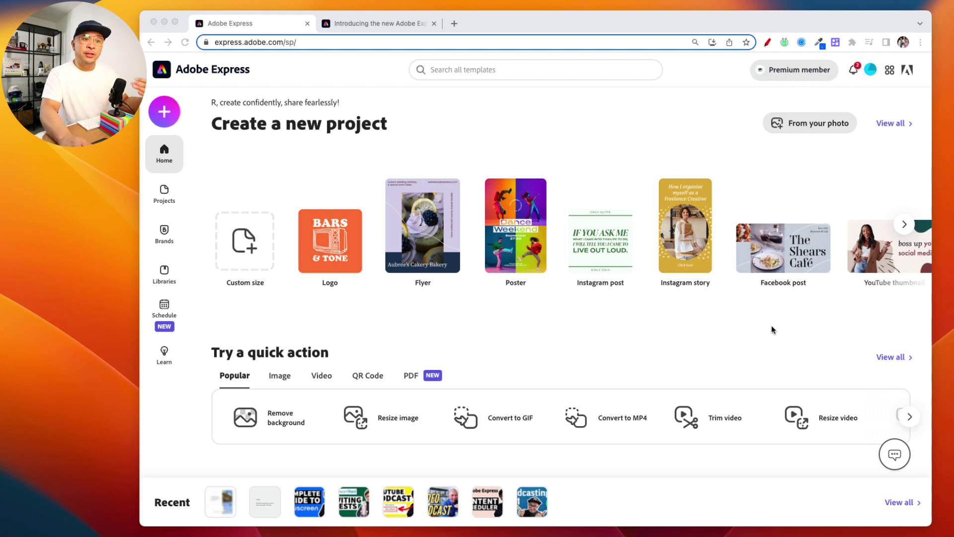
Circle the Schedule sidebar item with the pen annotation and draw an arrow to it.
{"action": "left_click", "coordinate": [543, 338]}
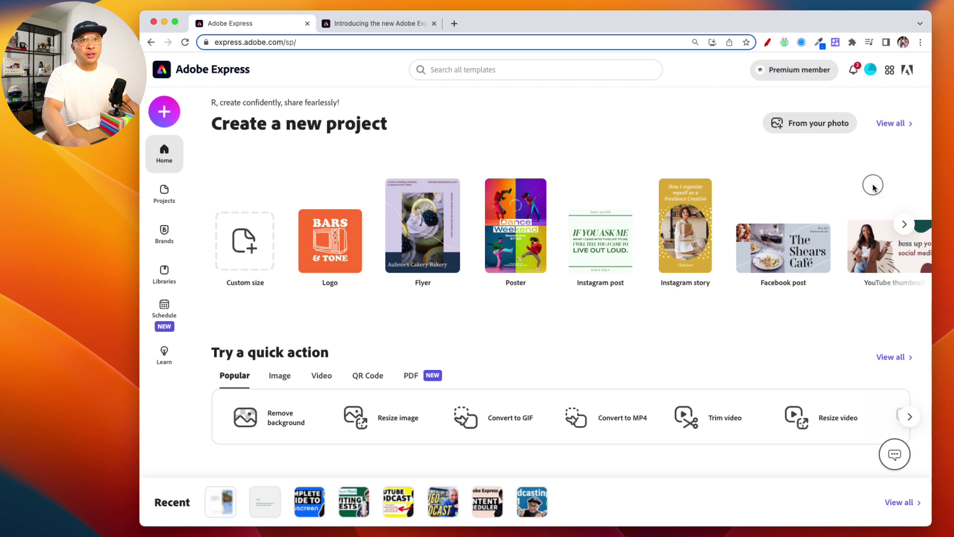
{"action": "left_click", "coordinate": [768, 44]}
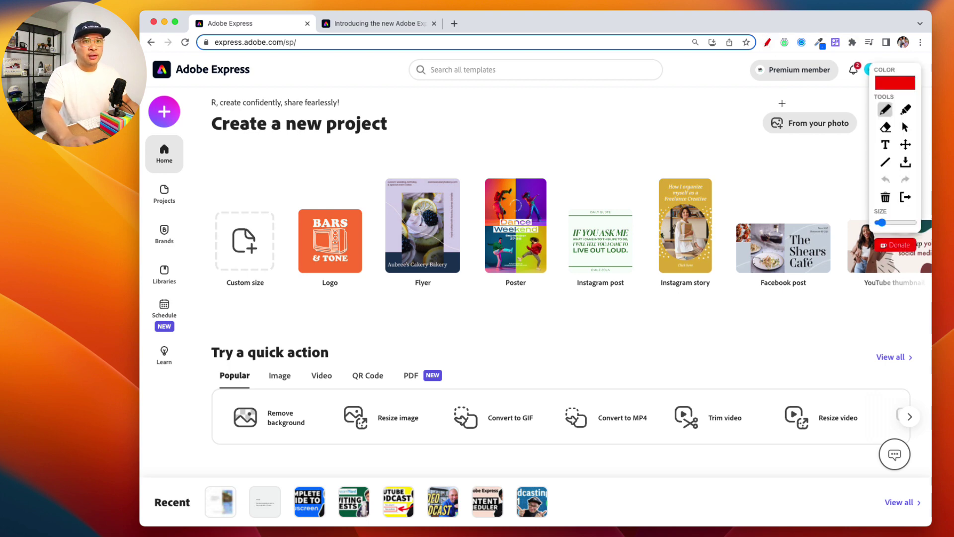
{"action": "mouse_move", "coordinate": [174, 301]}
{"action": "left_mouse_down"}
{"action": "mouse_move", "coordinate": [152, 296]}
{"action": "mouse_move", "coordinate": [148, 330]}
{"action": "mouse_move", "coordinate": [175, 340]}
{"action": "mouse_move", "coordinate": [193, 321]}
{"action": "mouse_move", "coordinate": [187, 296]}
{"action": "left_mouse_up"}
{"action": "mouse_move", "coordinate": [285, 304]}
{"action": "left_mouse_down"}
{"action": "mouse_move", "coordinate": [199, 318]}
{"action": "mouse_move", "coordinate": [216, 308]}
{"action": "mouse_move", "coordinate": [202, 318]}
{"action": "mouse_move", "coordinate": [227, 329]}
{"action": "left_mouse_up"}
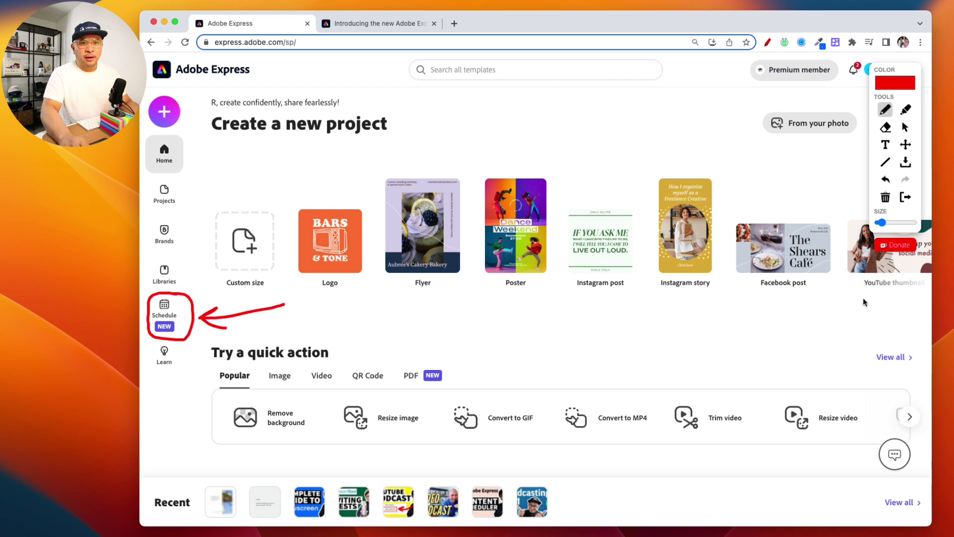
{"action": "left_click", "coordinate": [951, 418]}
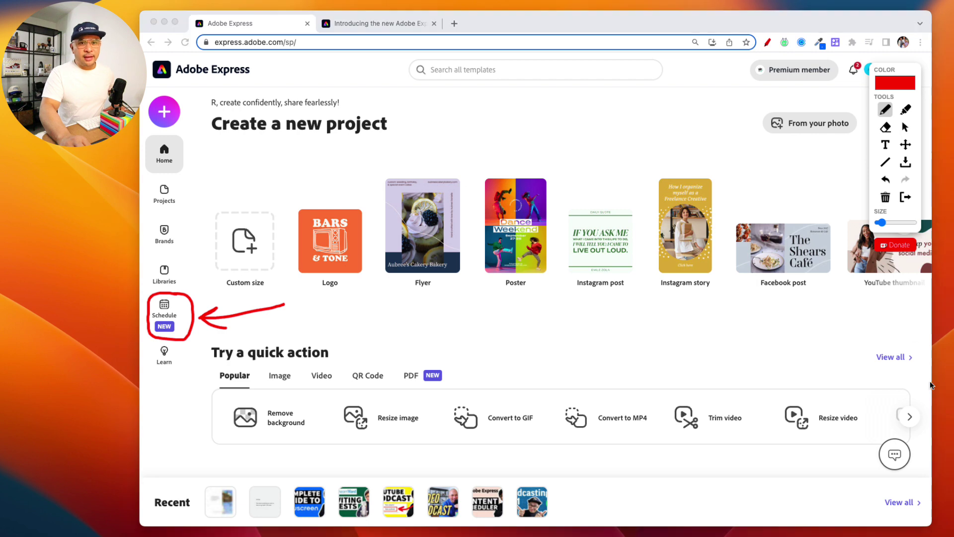
Clear the drawings and open Schedule from the left sidebar in a new tab.
{"action": "left_click", "coordinate": [159, 321]}
{"action": "key", "text": "Escape"}
{"action": "left_click", "coordinate": [165, 320]}
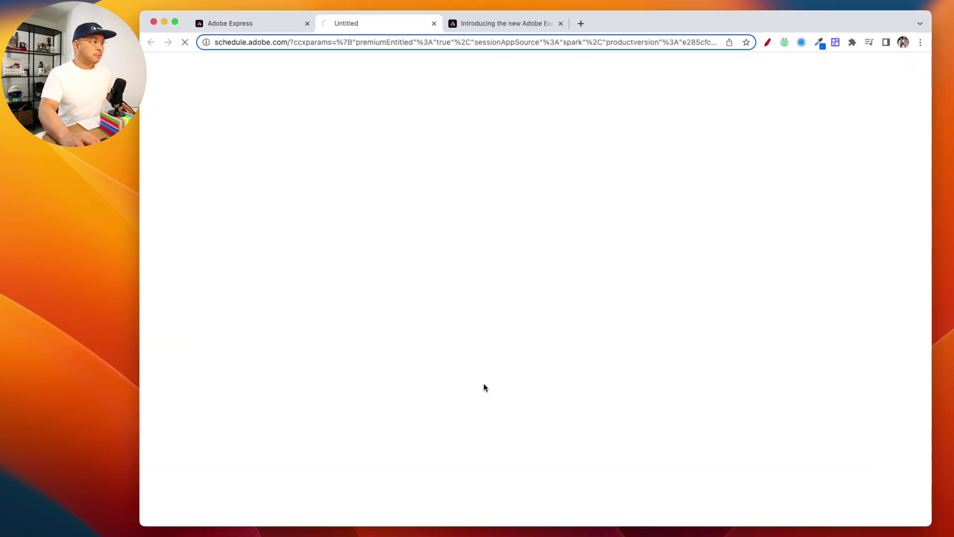
Once the April 2023 calendar loads, start a new post with Add new under Unscheduled.
{"action": "left_click", "coordinate": [848, 206]}
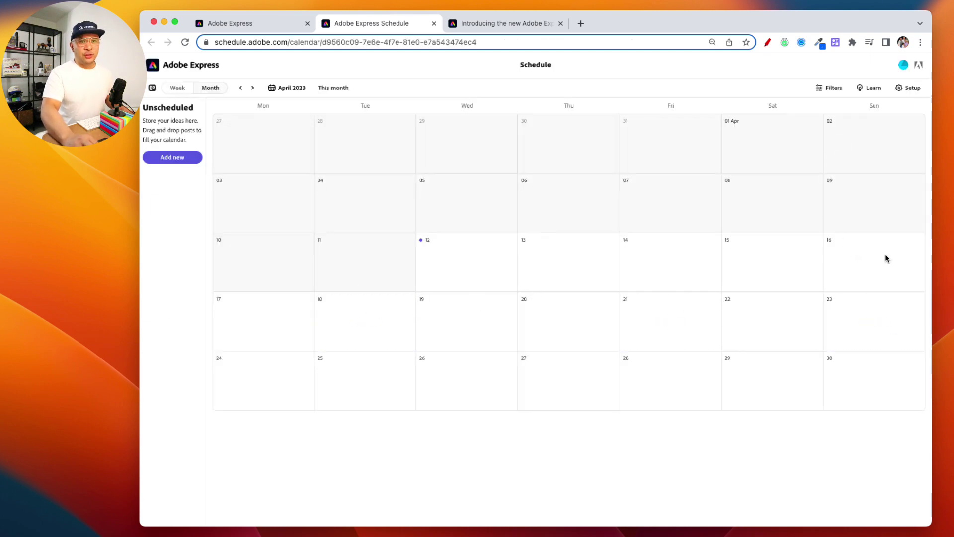
{"action": "left_click", "coordinate": [940, 348]}
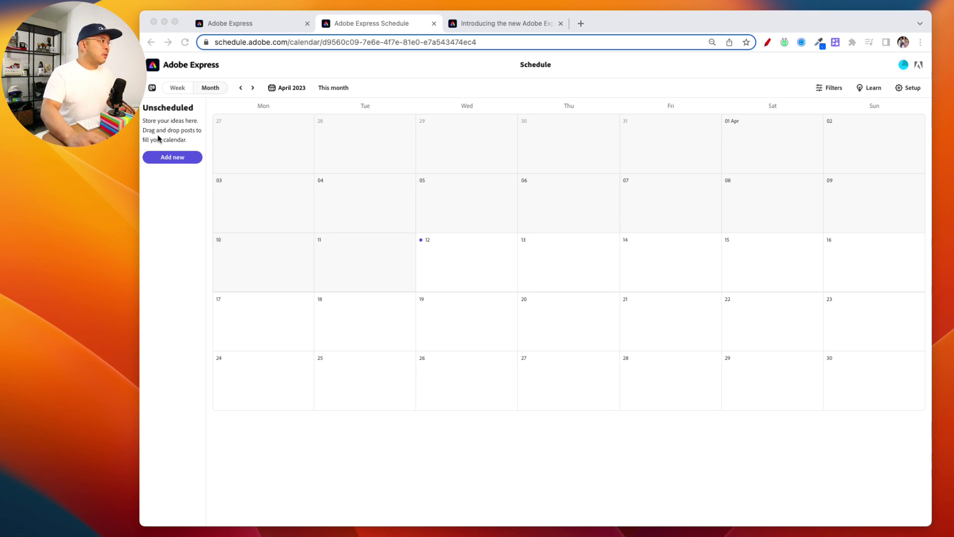
{"action": "left_click", "coordinate": [175, 159]}
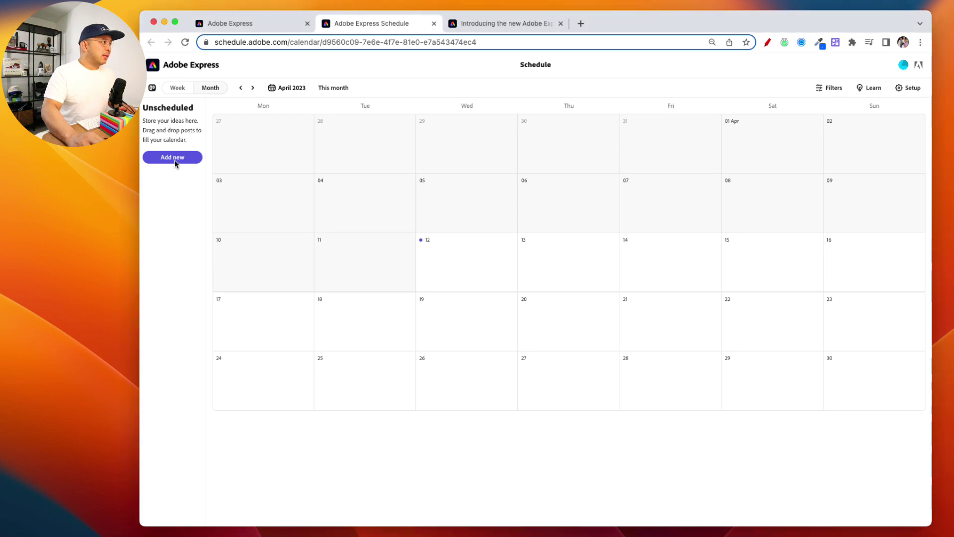
{"action": "left_click", "coordinate": [174, 159]}
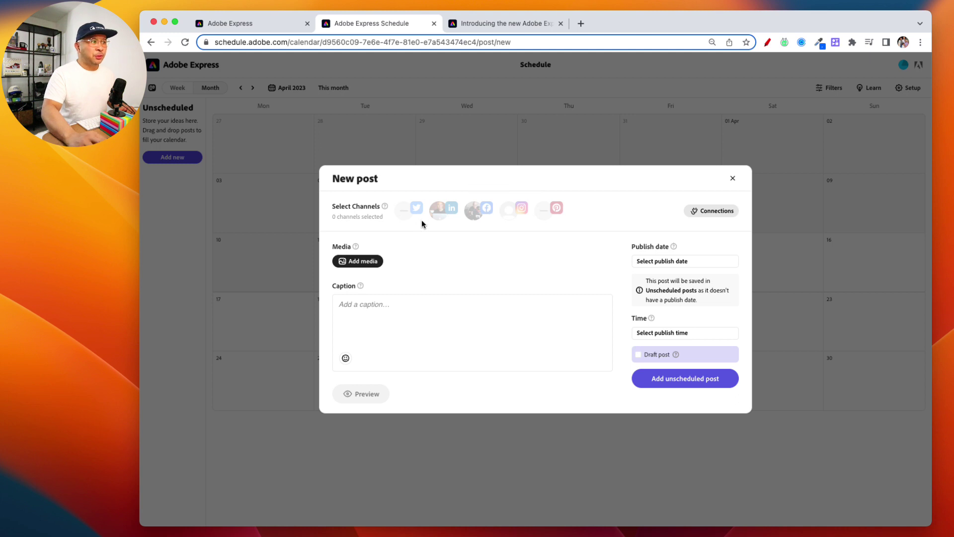
Circle and check-mark the Select Channels icons for viewers, then open Connections.
{"action": "left_click", "coordinate": [767, 42]}
{"action": "mouse_move", "coordinate": [528, 189]}
{"action": "left_mouse_down"}
{"action": "mouse_move", "coordinate": [332, 194]}
{"action": "mouse_move", "coordinate": [323, 221]}
{"action": "mouse_move", "coordinate": [558, 226]}
{"action": "mouse_move", "coordinate": [590, 211]}
{"action": "mouse_move", "coordinate": [540, 192]}
{"action": "mouse_move", "coordinate": [444, 186]}
{"action": "mouse_move", "coordinate": [462, 168]}
{"action": "mouse_move", "coordinate": [496, 171]}
{"action": "left_mouse_up"}
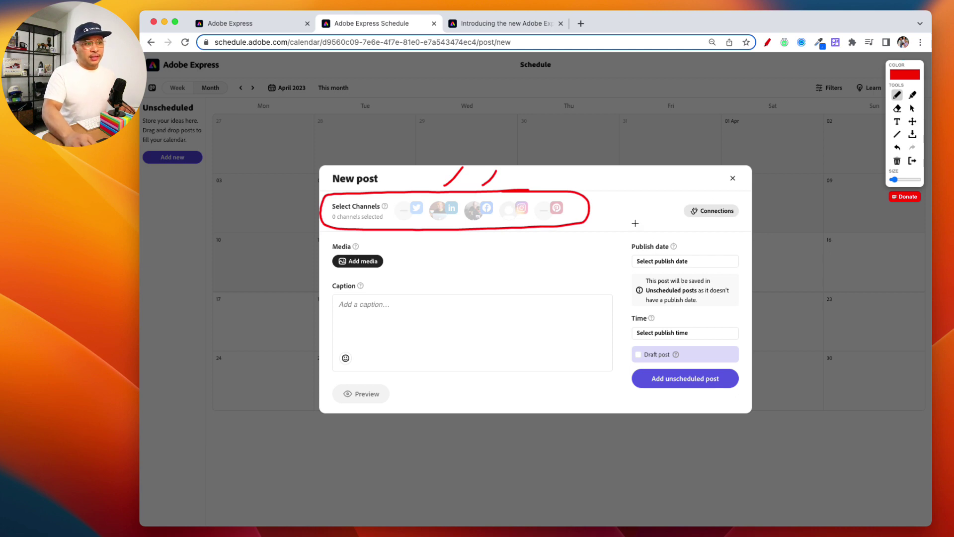
{"action": "left_click_drag", "start_coordinate": [516, 183], "coordinate": [525, 166]}
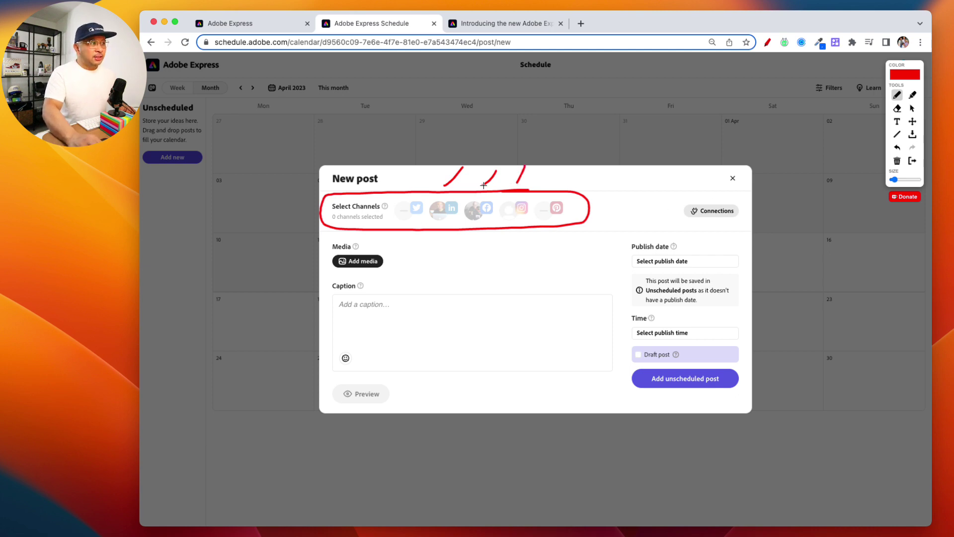
{"action": "left_click_drag", "start_coordinate": [411, 186], "coordinate": [418, 175]}
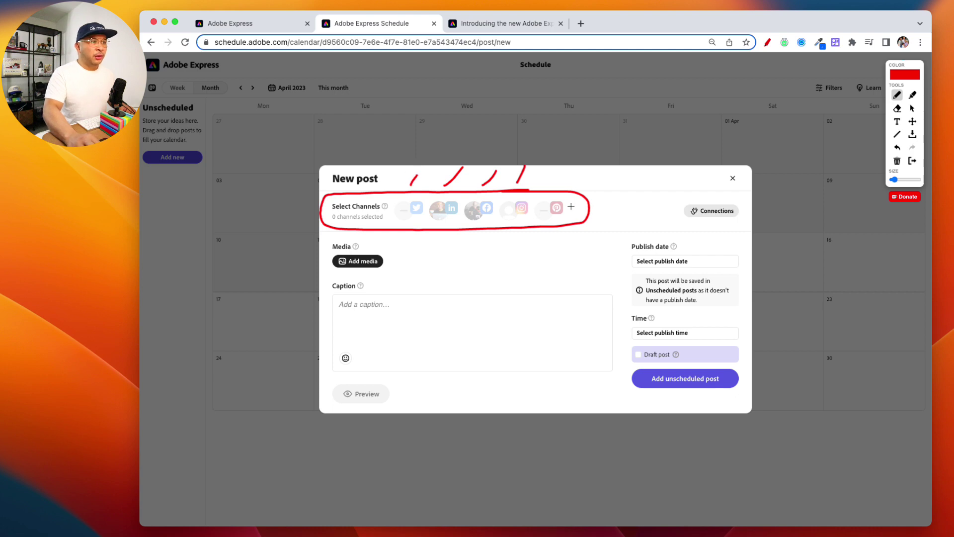
{"action": "left_click_drag", "start_coordinate": [555, 185], "coordinate": [564, 171]}
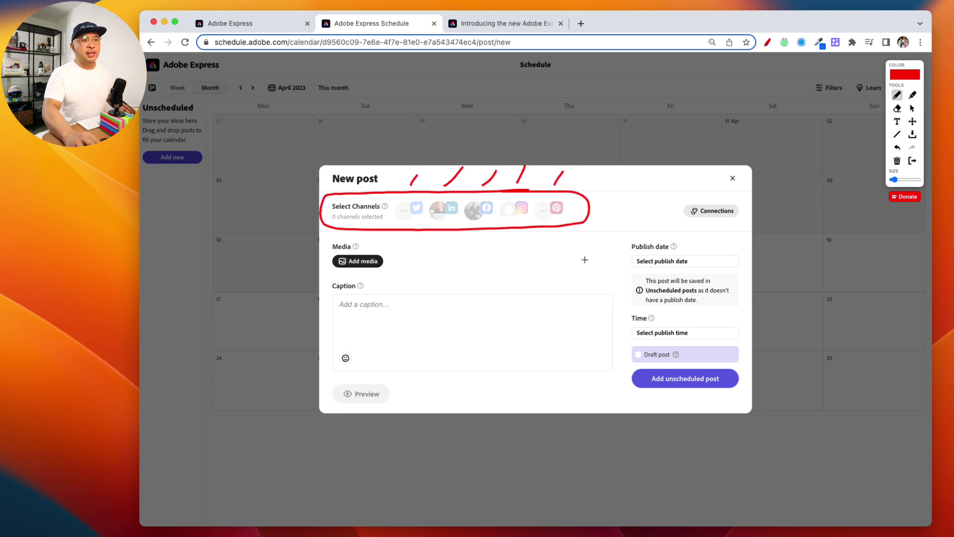
{"action": "key", "text": "Escape"}
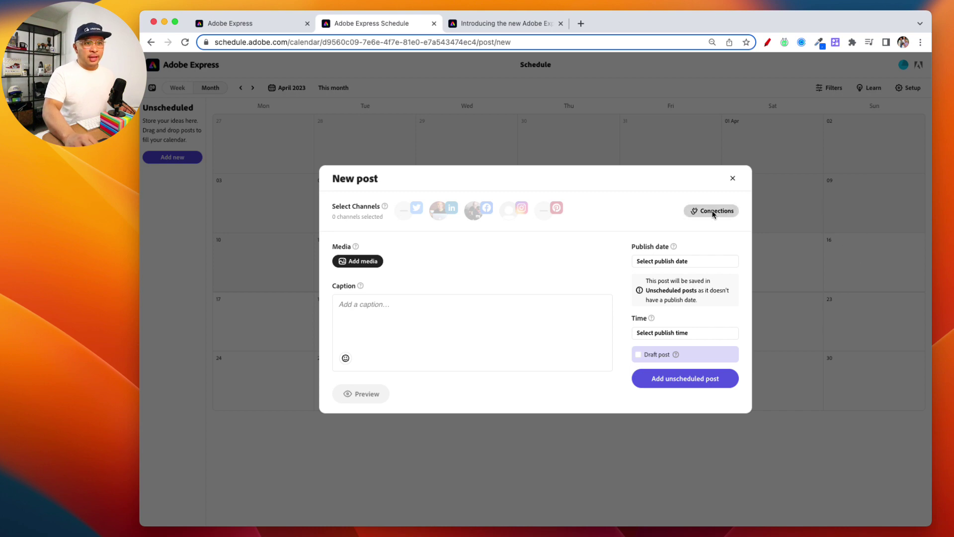
{"action": "left_click", "coordinate": [712, 211]}
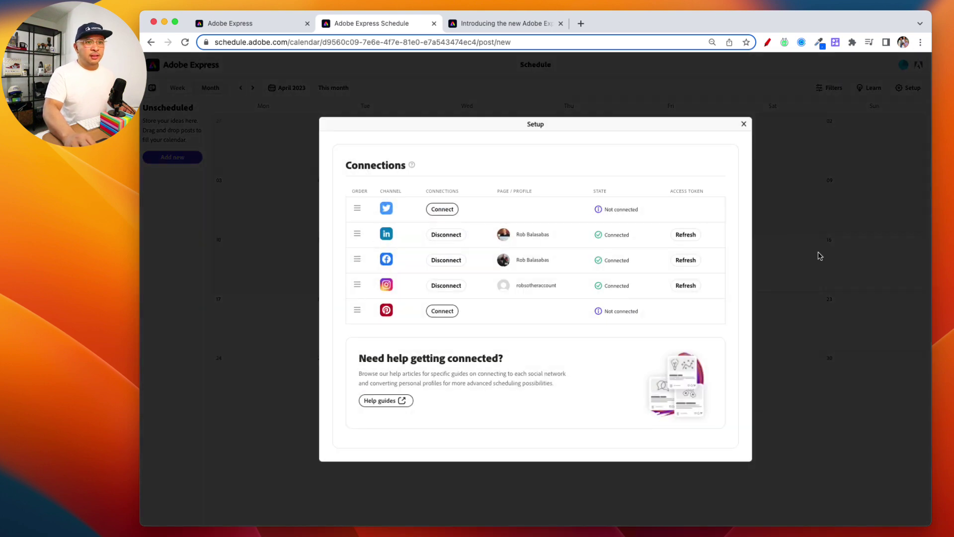
Circle the Connections feature with an arrow, reopen Connections and drag Instagram up to second.
{"action": "left_click", "coordinate": [744, 124]}
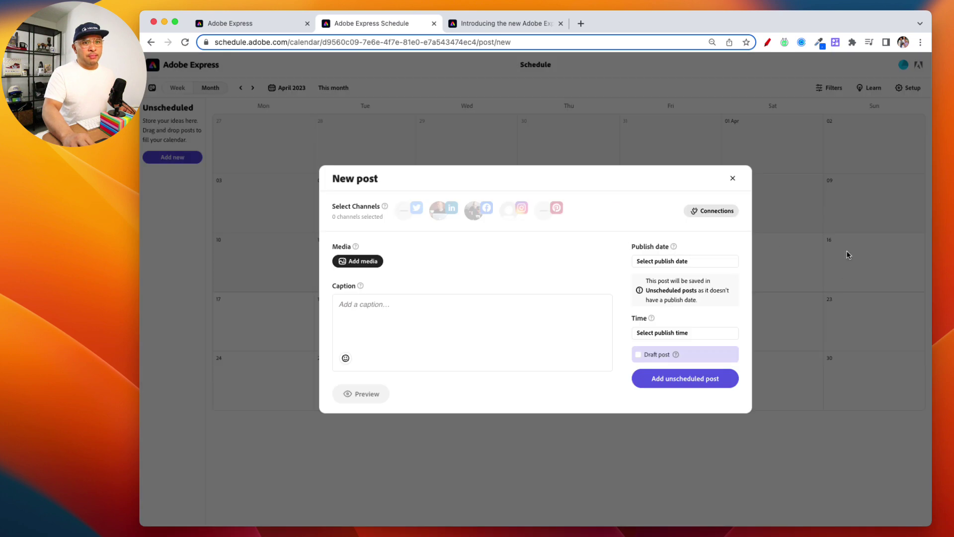
{"action": "left_click", "coordinate": [784, 44]}
{"action": "mouse_move", "coordinate": [730, 196]}
{"action": "left_mouse_down"}
{"action": "mouse_move", "coordinate": [661, 208]}
{"action": "mouse_move", "coordinate": [689, 230]}
{"action": "mouse_move", "coordinate": [733, 228]}
{"action": "mouse_move", "coordinate": [751, 209]}
{"action": "mouse_move", "coordinate": [716, 198]}
{"action": "left_mouse_up"}
{"action": "left_click_drag", "start_coordinate": [608, 202], "coordinate": [643, 207]}
{"action": "key", "text": "Escape"}
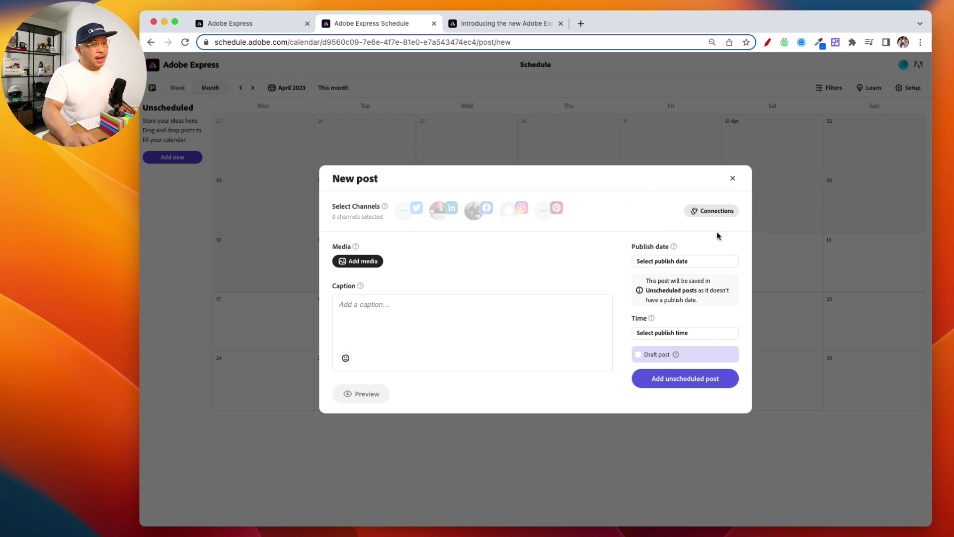
{"action": "left_click", "coordinate": [703, 213]}
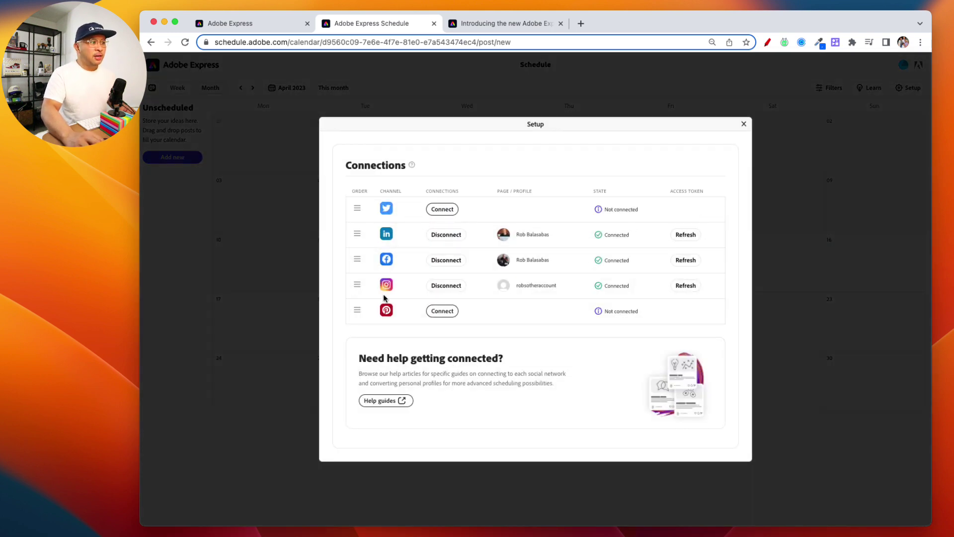
{"action": "left_click_drag", "start_coordinate": [358, 287], "coordinate": [378, 249]}
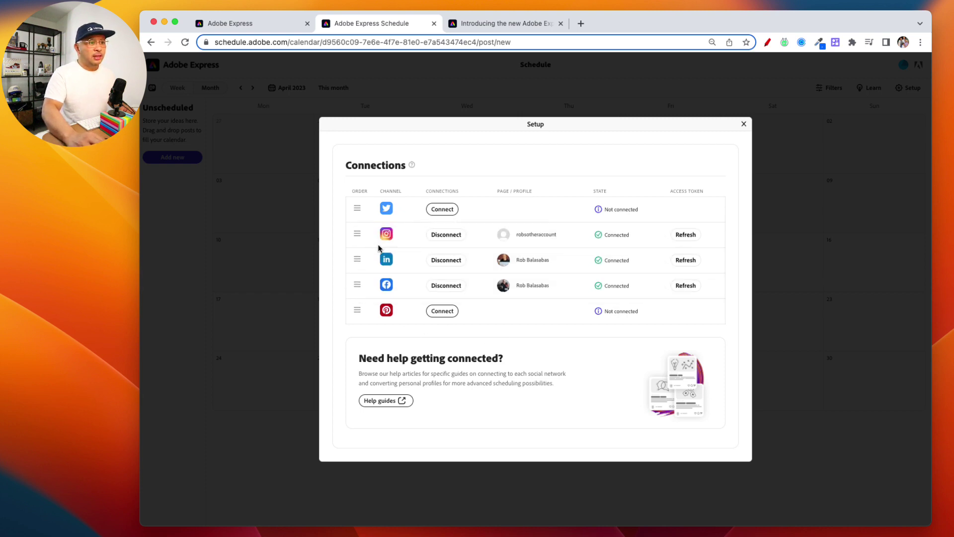
Close Setup, select LinkedIn as the post's only channel, and circle the media section for viewers.
{"action": "left_click", "coordinate": [744, 125]}
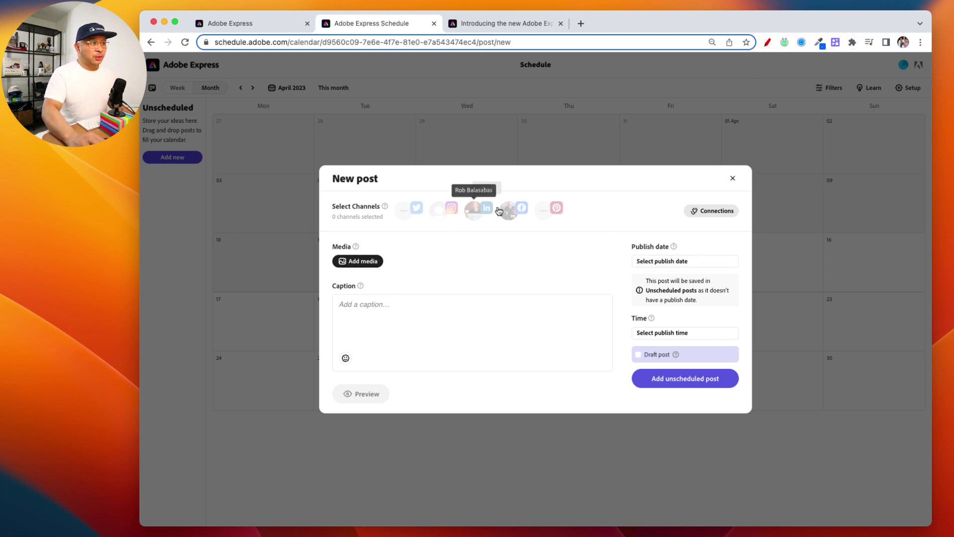
{"action": "left_click", "coordinate": [474, 213]}
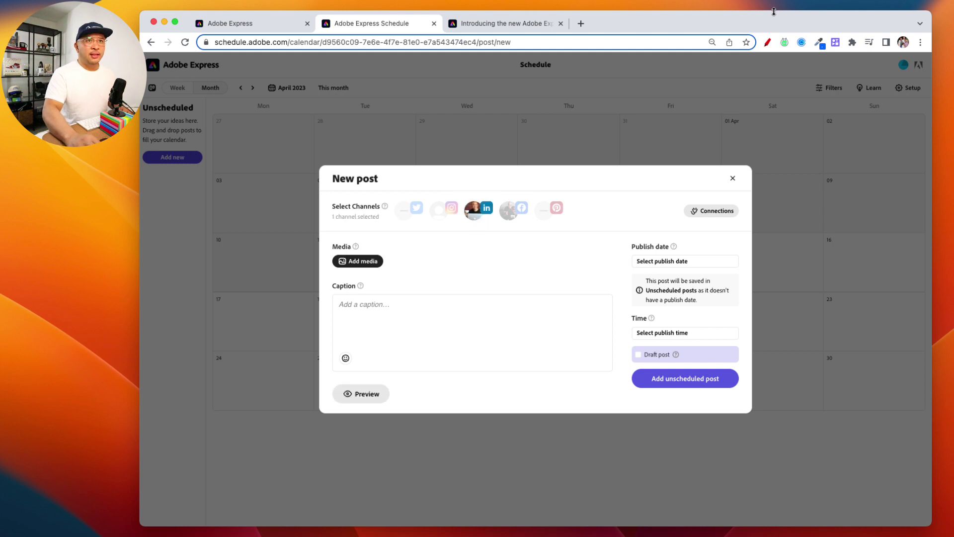
{"action": "left_click", "coordinate": [768, 42]}
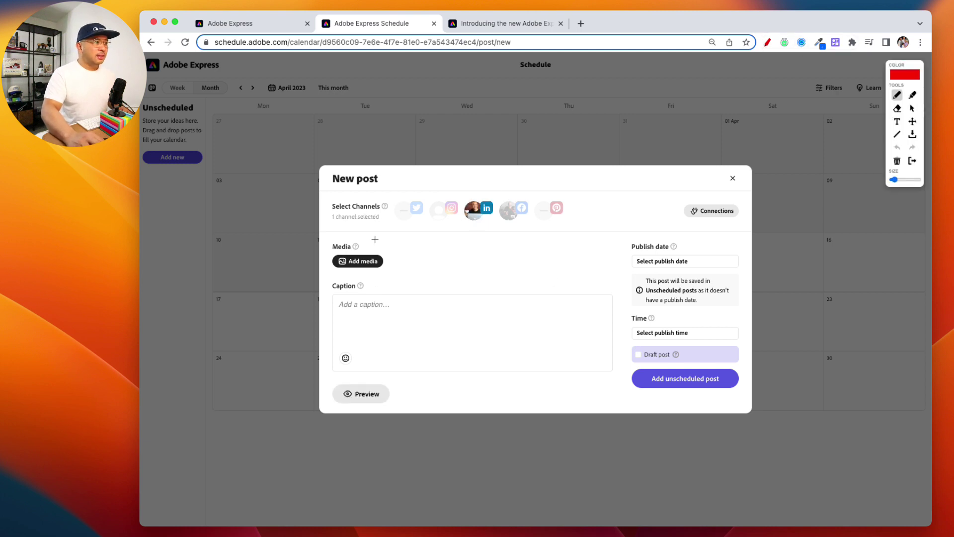
{"action": "mouse_move", "coordinate": [374, 239]}
{"action": "left_mouse_down"}
{"action": "mouse_move", "coordinate": [326, 246]}
{"action": "mouse_move", "coordinate": [316, 267]}
{"action": "mouse_move", "coordinate": [383, 284]}
{"action": "mouse_move", "coordinate": [407, 252]}
{"action": "mouse_move", "coordinate": [365, 236]}
{"action": "left_mouse_up"}
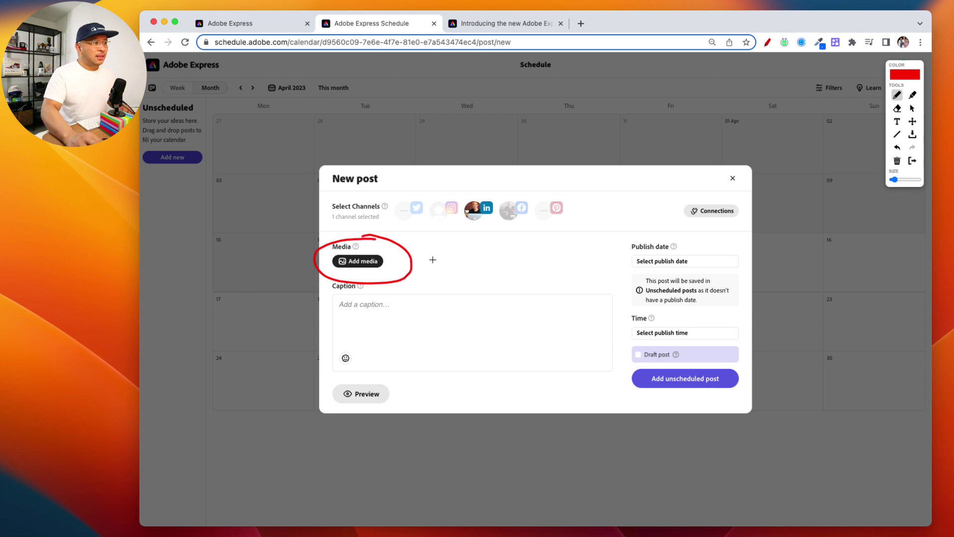
{"action": "mouse_move", "coordinate": [455, 242]}
{"action": "left_mouse_down"}
{"action": "mouse_move", "coordinate": [424, 255]}
{"action": "mouse_move", "coordinate": [428, 274]}
{"action": "left_mouse_up"}
{"action": "key", "text": "Escape"}
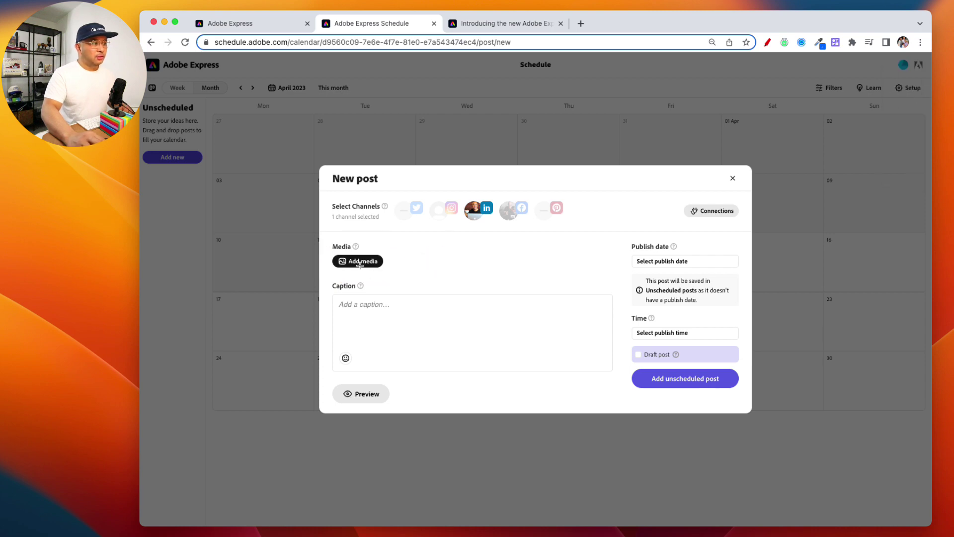
{"action": "left_click", "coordinate": [360, 263]}
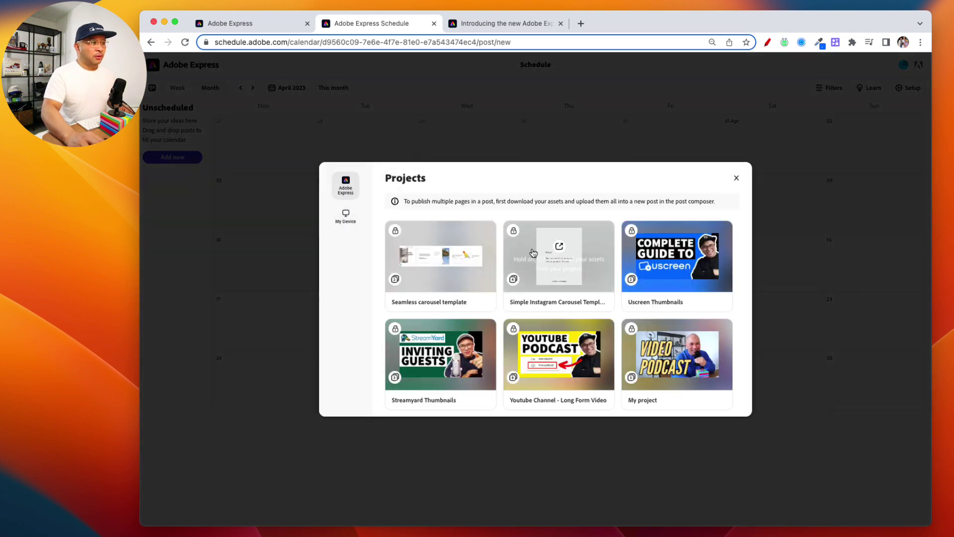
Scroll the Projects grid, tick the purple Adobe MAX project card and confirm with Select 1.
{"action": "scroll", "coordinate": [623, 338], "scroll_direction": "down", "scroll_amount": 1}
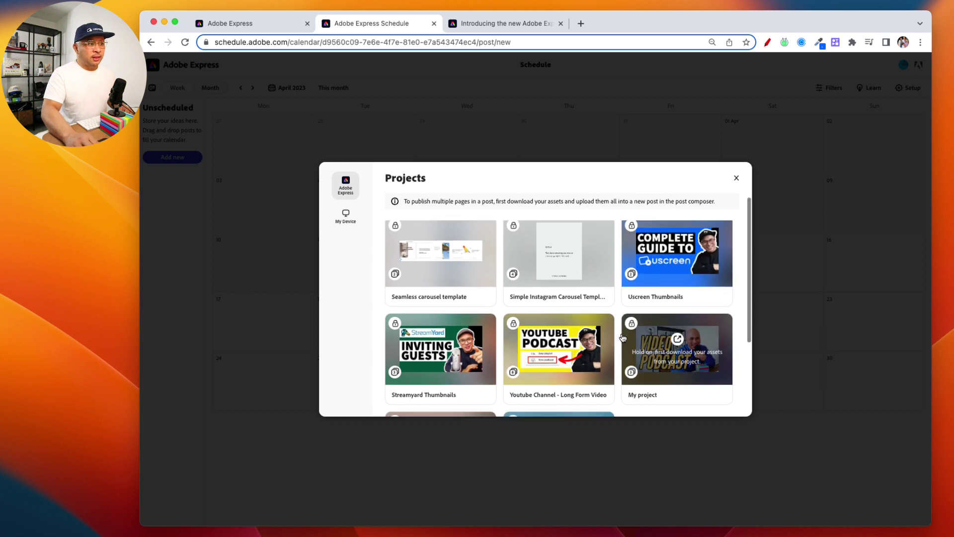
{"action": "scroll", "coordinate": [623, 338], "scroll_direction": "down", "scroll_amount": 3}
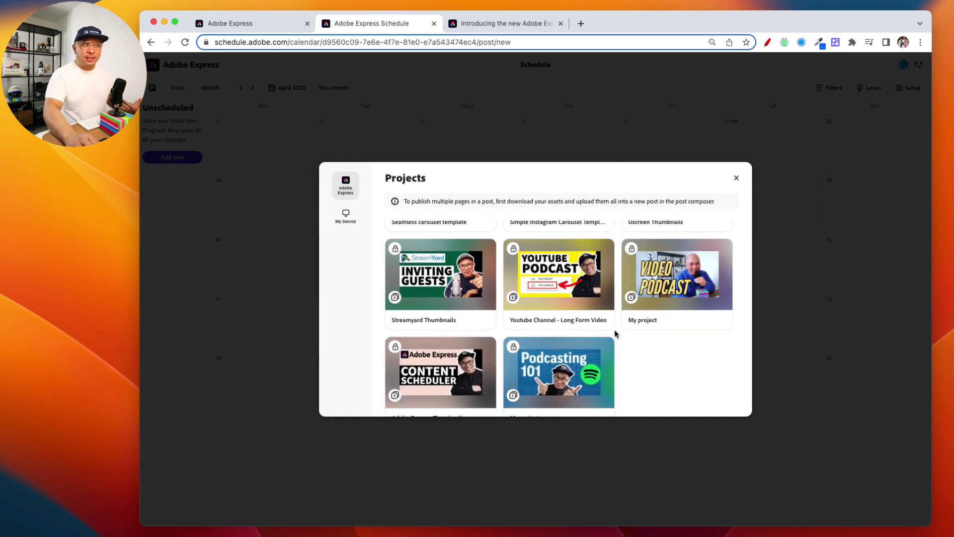
{"action": "scroll", "coordinate": [621, 340], "scroll_direction": "down", "scroll_amount": 3}
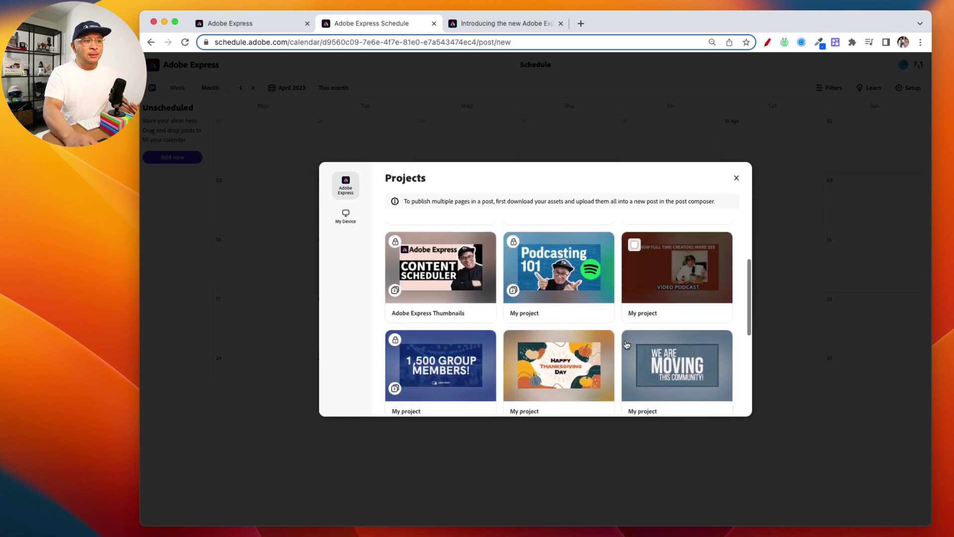
{"action": "scroll", "coordinate": [624, 342], "scroll_direction": "down", "scroll_amount": 5}
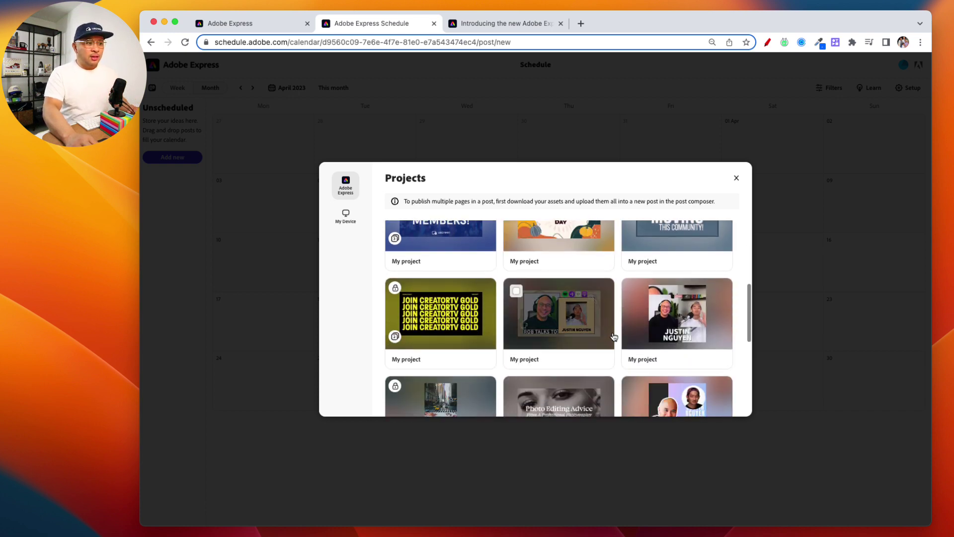
{"action": "scroll", "coordinate": [614, 337], "scroll_direction": "down", "scroll_amount": 5}
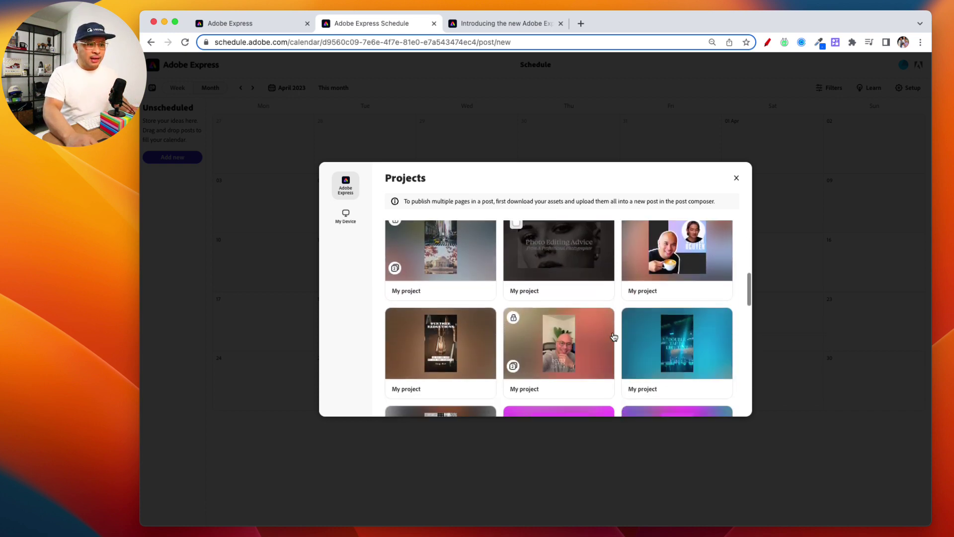
{"action": "scroll", "coordinate": [614, 337], "scroll_direction": "down", "scroll_amount": 6}
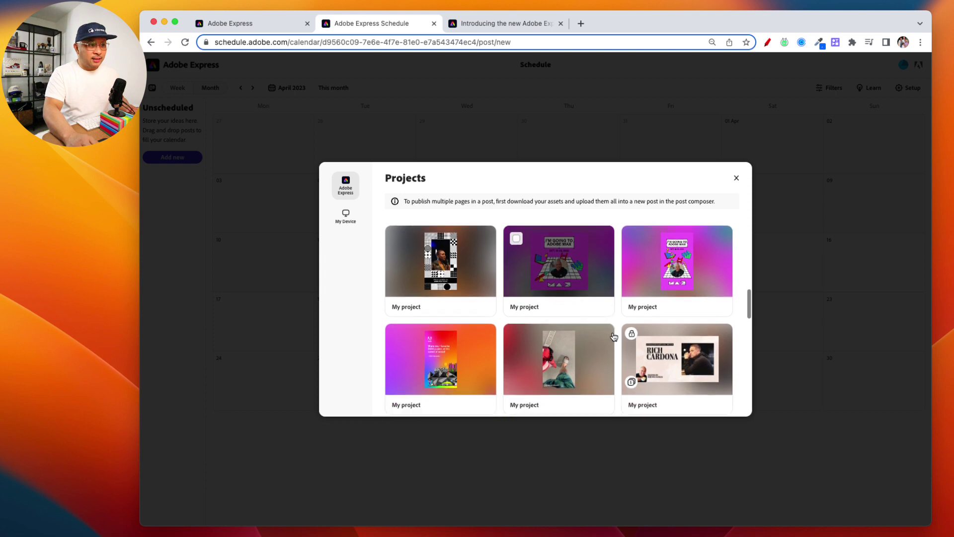
{"action": "scroll", "coordinate": [615, 335], "scroll_direction": "up", "scroll_amount": 2}
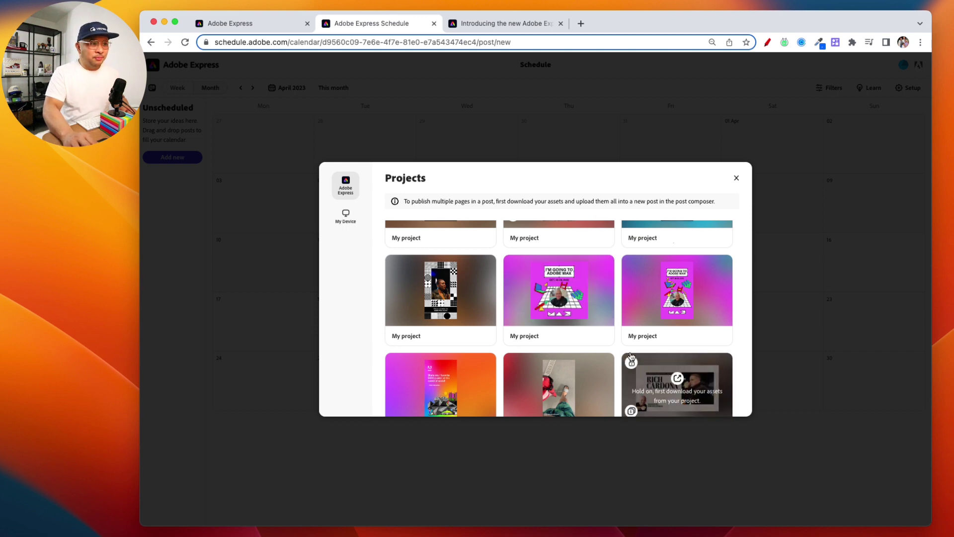
{"action": "left_click", "coordinate": [516, 267]}
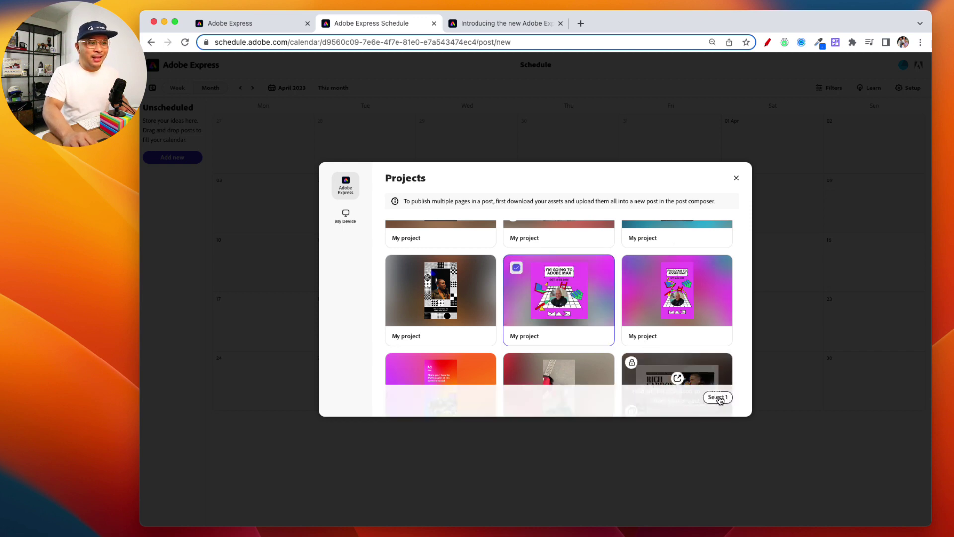
{"action": "left_click", "coordinate": [716, 397]}
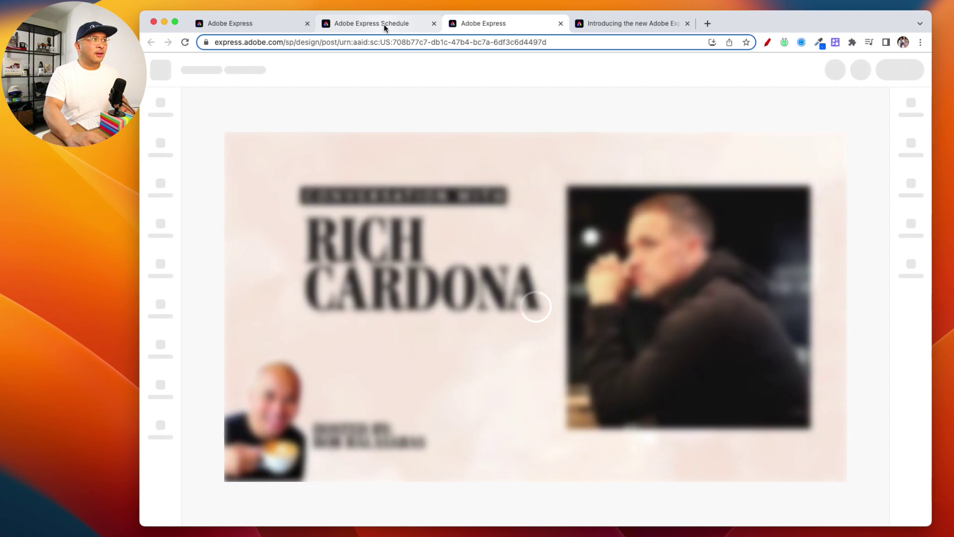
Back on the scheduler tab, confirm the single Adobe MAX project selection again.
{"action": "left_click", "coordinate": [384, 24]}
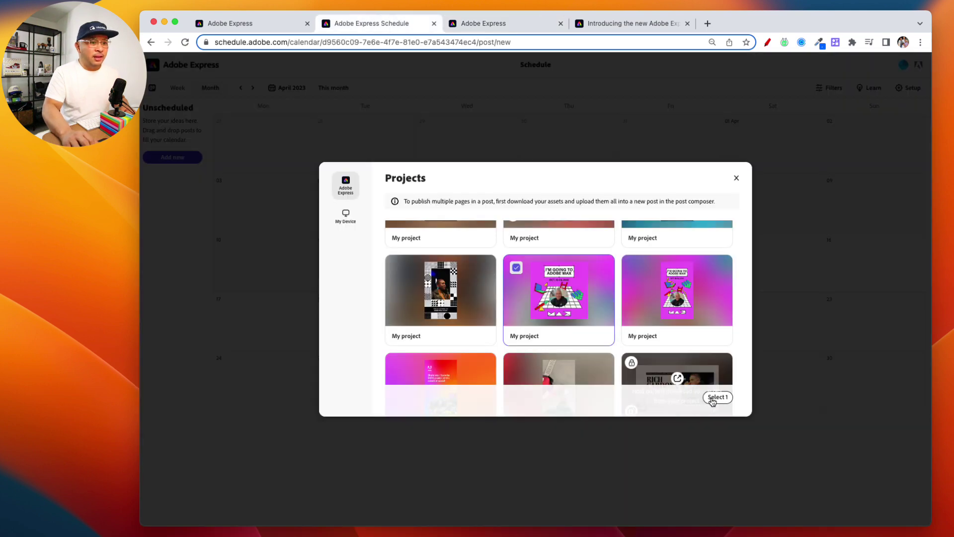
{"action": "scroll", "coordinate": [560, 285], "scroll_direction": "down", "scroll_amount": 1}
{"action": "scroll", "coordinate": [560, 284], "scroll_direction": "up", "scroll_amount": 3}
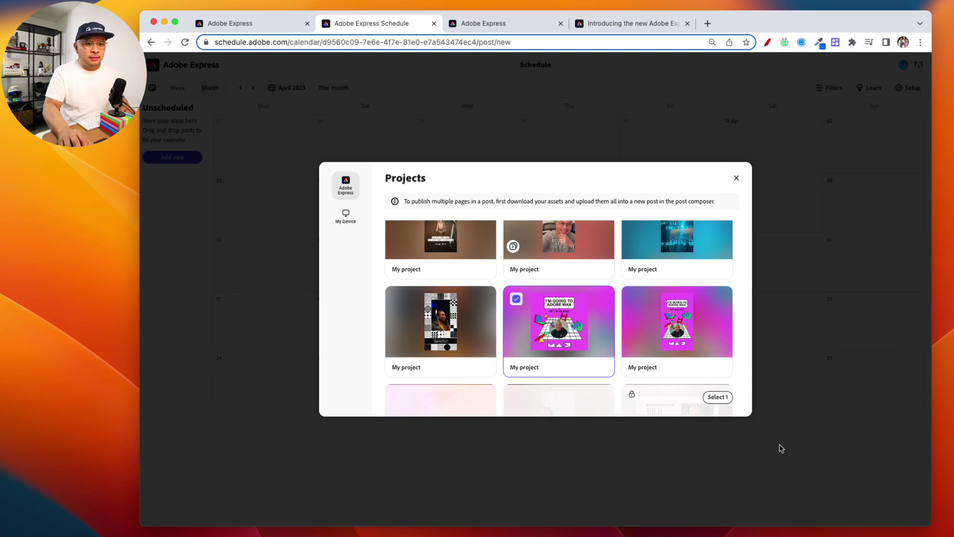
{"action": "left_click", "coordinate": [717, 397]}
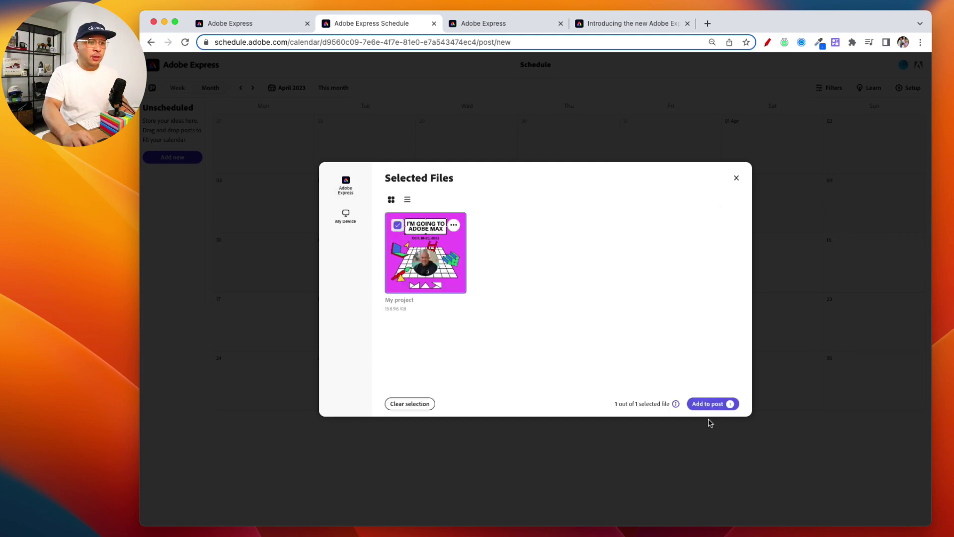
Attach the Adobe MAX image and type the caption about having a blast at Adobe Max.
{"action": "left_click", "coordinate": [708, 404]}
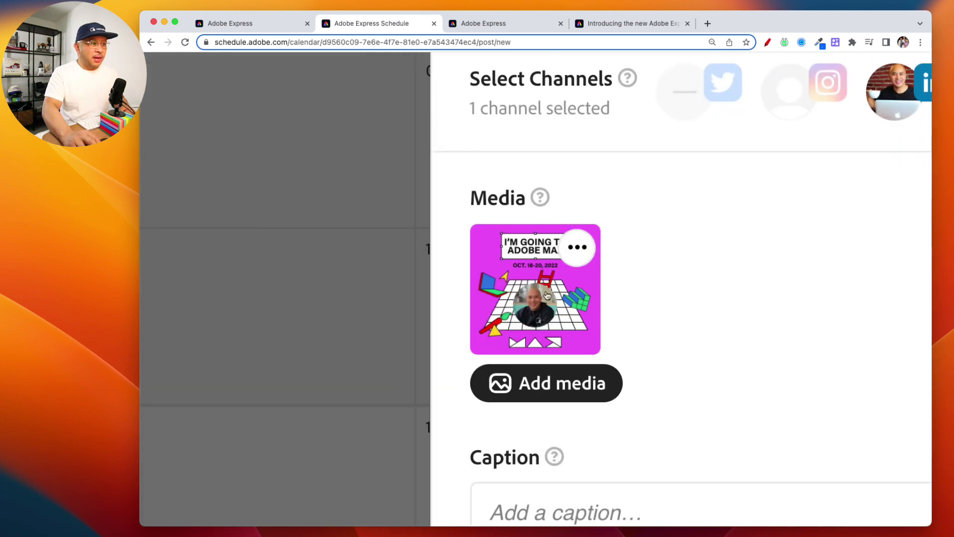
{"action": "key", "text": "super+minus"}
{"action": "key", "text": "super+minus"}
{"action": "key", "text": "super+minus"}
{"action": "key", "text": "super+minus"}
{"action": "key", "text": "super+minus"}
{"action": "key", "text": "super+minus"}
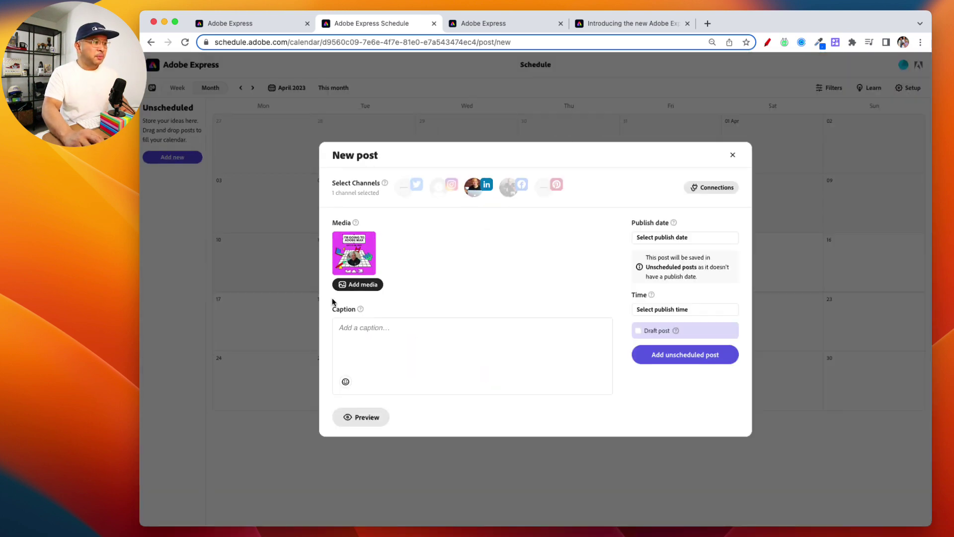
{"action": "left_click", "coordinate": [401, 331]}
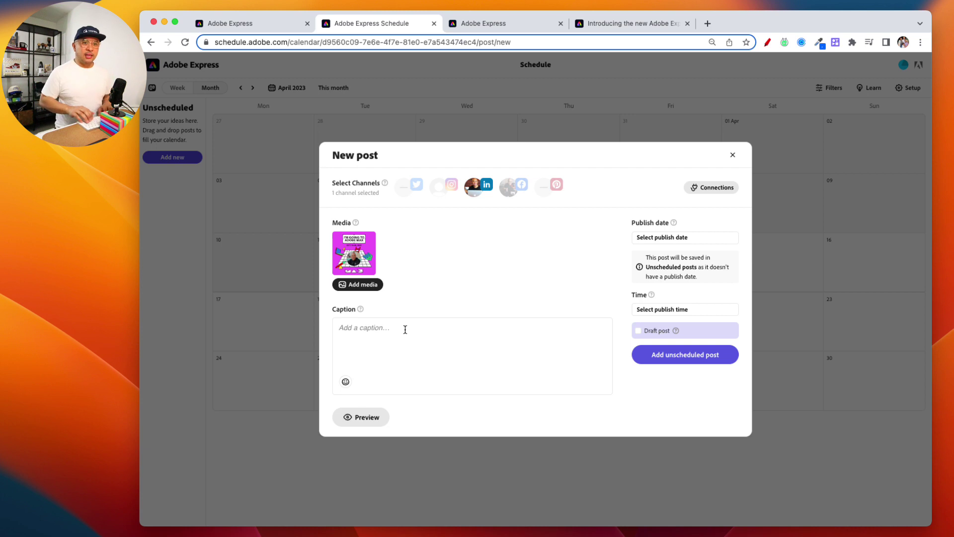
{"action": "type", "text": "Having a blast here at Adobe Max with my fellow Adobe Express Ambassadors!"}
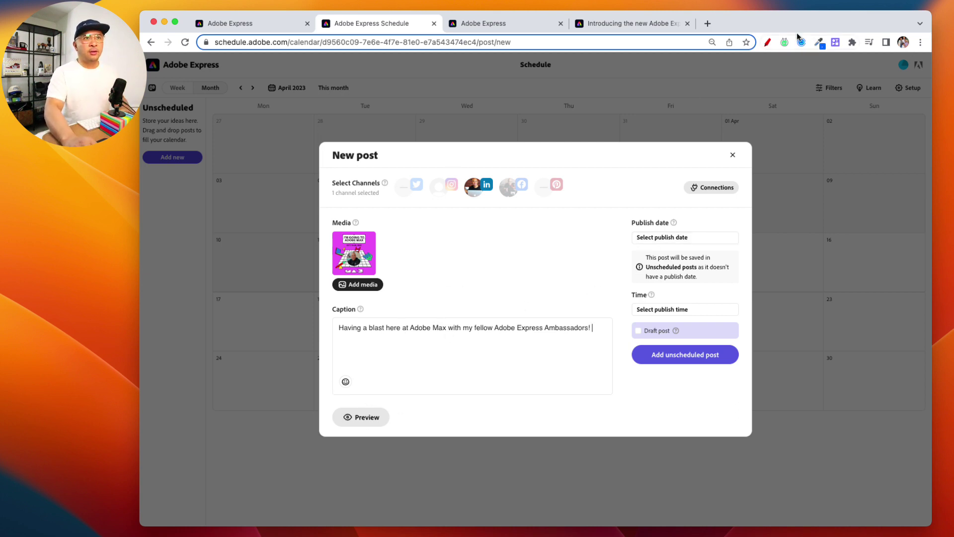
Mark the caption for viewers and end it with a grinning emoji.
{"action": "left_click", "coordinate": [768, 42]}
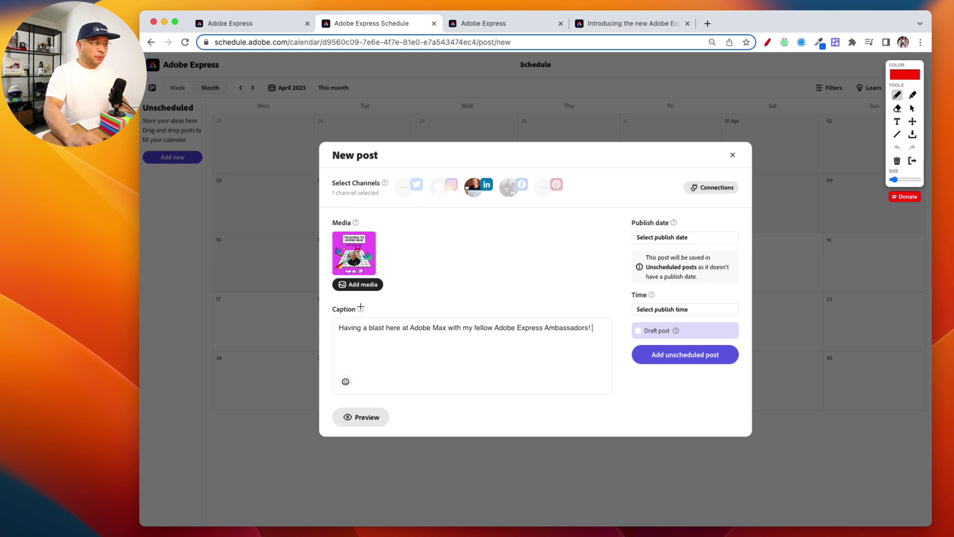
{"action": "mouse_move", "coordinate": [373, 301]}
{"action": "left_mouse_down"}
{"action": "mouse_move", "coordinate": [328, 301]}
{"action": "mouse_move", "coordinate": [328, 339]}
{"action": "mouse_move", "coordinate": [602, 347]}
{"action": "mouse_move", "coordinate": [605, 304]}
{"action": "mouse_move", "coordinate": [567, 297]}
{"action": "mouse_move", "coordinate": [348, 306]}
{"action": "left_mouse_up"}
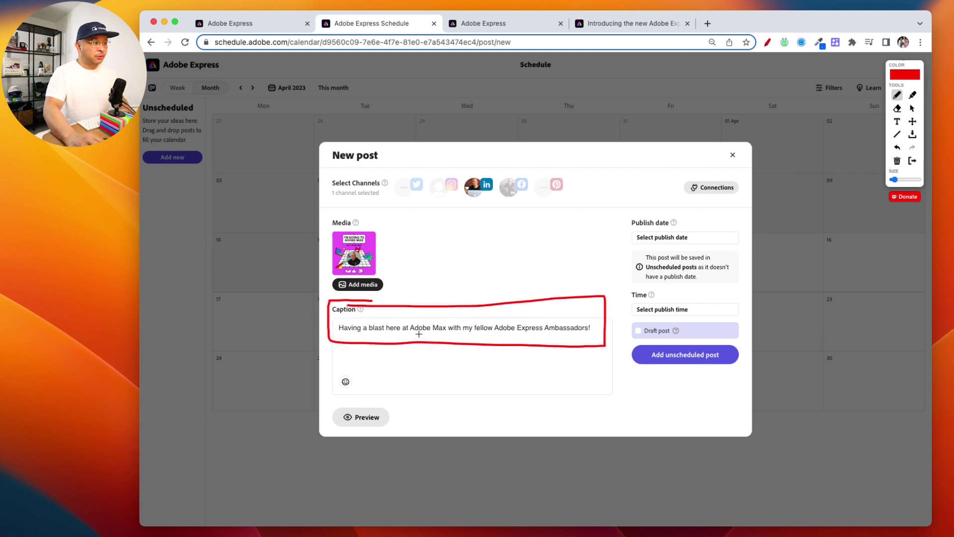
{"action": "key", "text": "Escape"}
{"action": "left_click", "coordinate": [345, 382]}
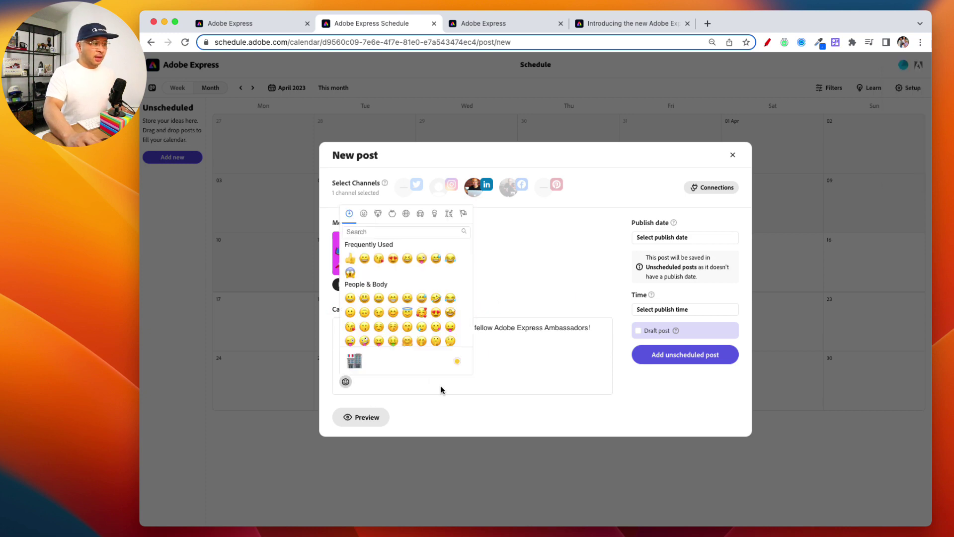
{"action": "left_click", "coordinate": [365, 258]}
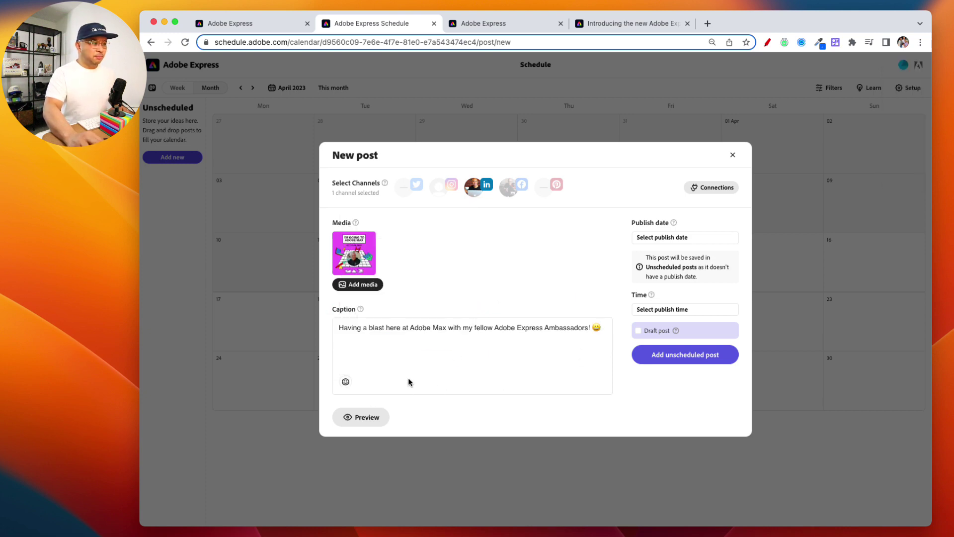
Circle the Preview option and draw an arrow toward it for viewers.
{"action": "left_click", "coordinate": [768, 42]}
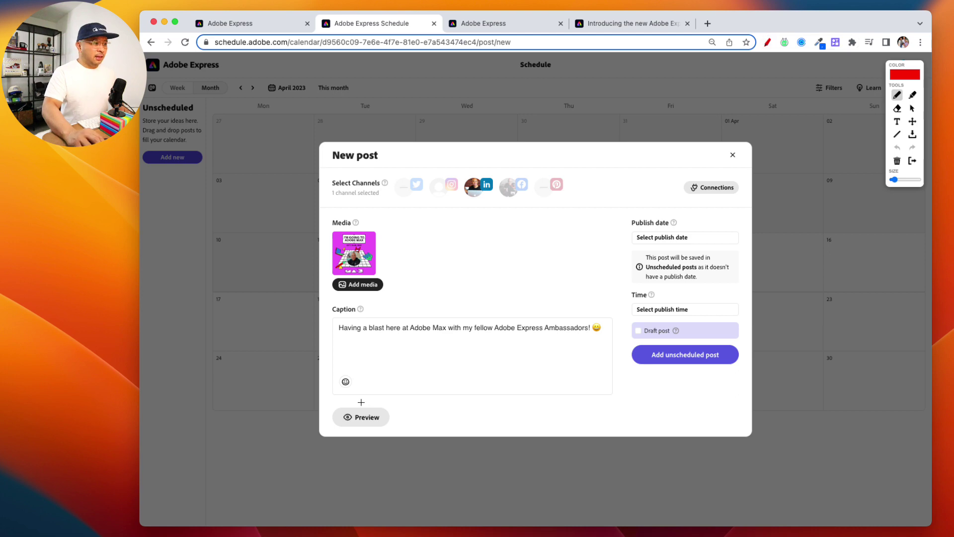
{"action": "mouse_move", "coordinate": [380, 399]}
{"action": "left_mouse_down"}
{"action": "mouse_move", "coordinate": [333, 402]}
{"action": "mouse_move", "coordinate": [332, 432]}
{"action": "mouse_move", "coordinate": [396, 433]}
{"action": "mouse_move", "coordinate": [407, 420]}
{"action": "mouse_move", "coordinate": [359, 393]}
{"action": "left_mouse_up"}
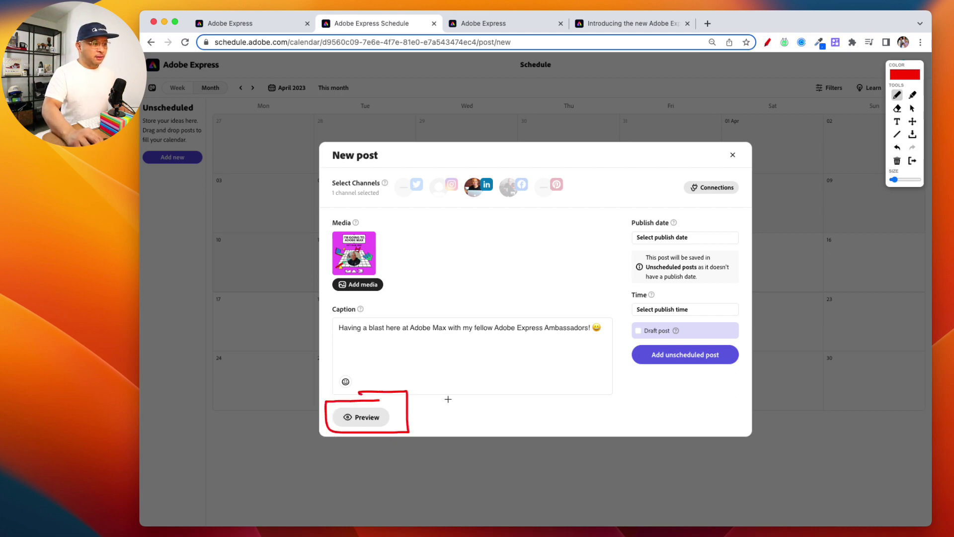
{"action": "mouse_move", "coordinate": [474, 384]}
{"action": "left_mouse_down"}
{"action": "mouse_move", "coordinate": [413, 416]}
{"action": "mouse_move", "coordinate": [439, 419]}
{"action": "left_mouse_up"}
{"action": "key", "text": "Escape"}
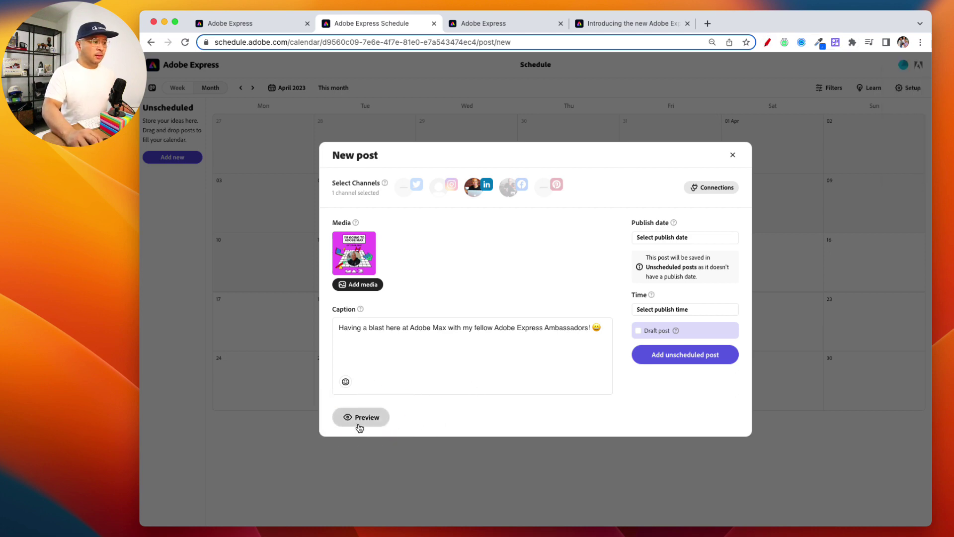
Open the Post Preview, circle the Like/Comment/Share row and caption in red, then close it.
{"action": "left_click", "coordinate": [358, 422]}
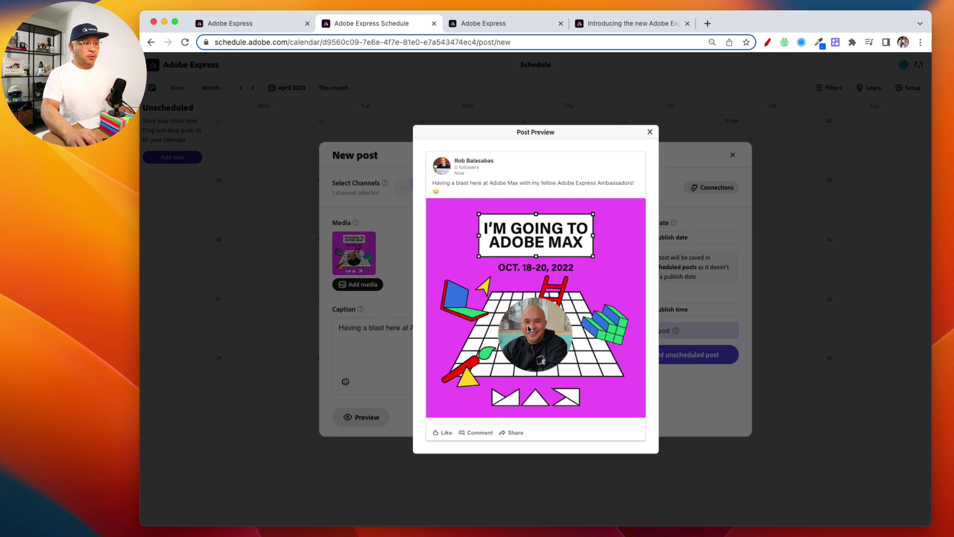
{"action": "left_click", "coordinate": [766, 44]}
{"action": "mouse_move", "coordinate": [497, 424]}
{"action": "left_mouse_down"}
{"action": "mouse_move", "coordinate": [428, 430]}
{"action": "mouse_move", "coordinate": [445, 444]}
{"action": "mouse_move", "coordinate": [533, 437]}
{"action": "mouse_move", "coordinate": [472, 424]}
{"action": "left_mouse_up"}
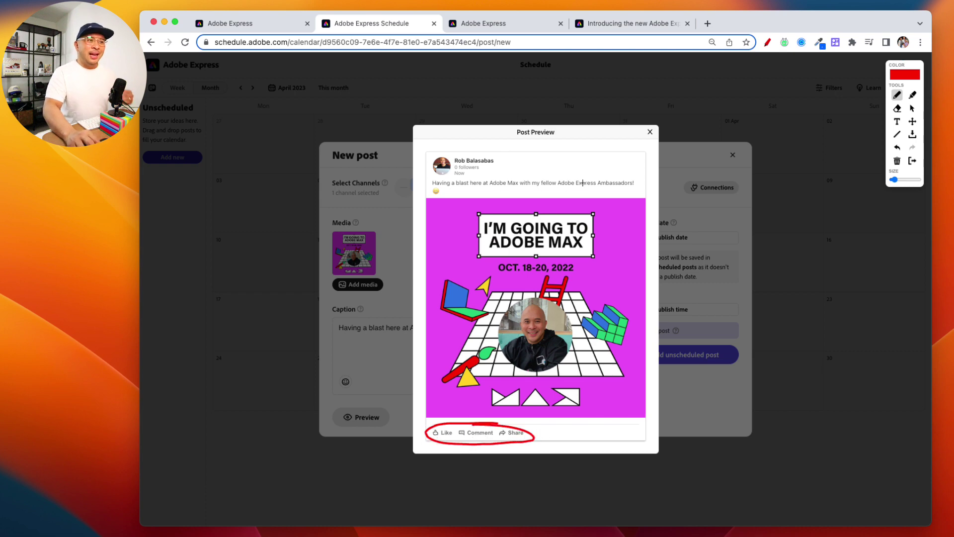
{"action": "mouse_move", "coordinate": [633, 175]}
{"action": "left_mouse_down"}
{"action": "mouse_move", "coordinate": [419, 181]}
{"action": "mouse_move", "coordinate": [429, 198]}
{"action": "mouse_move", "coordinate": [582, 197]}
{"action": "mouse_move", "coordinate": [634, 195]}
{"action": "mouse_move", "coordinate": [627, 175]}
{"action": "left_mouse_up"}
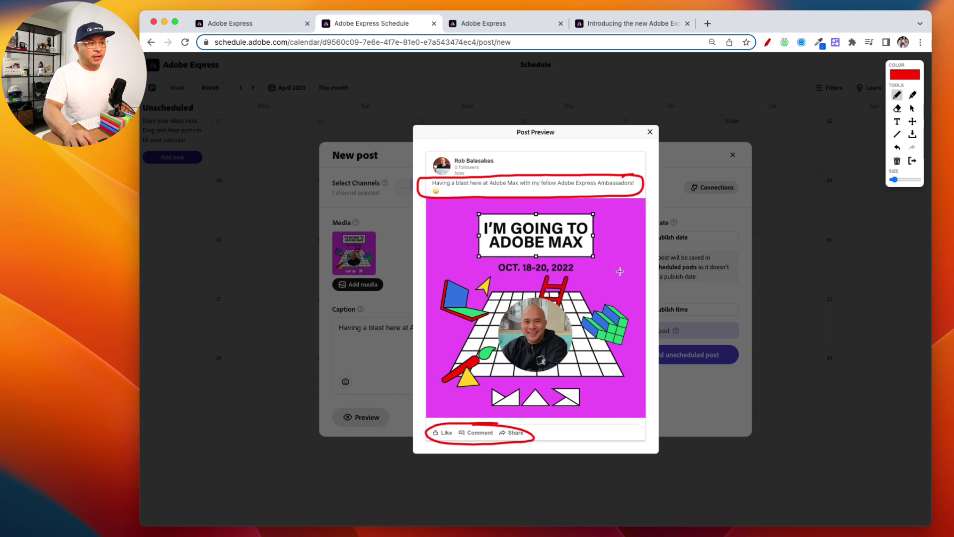
{"action": "key", "text": "Escape"}
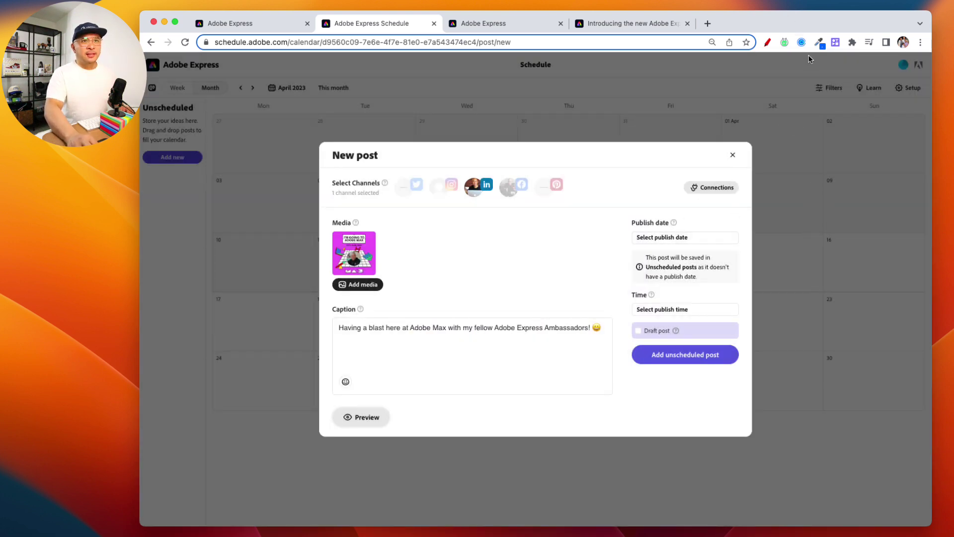
{"action": "left_click", "coordinate": [767, 42]}
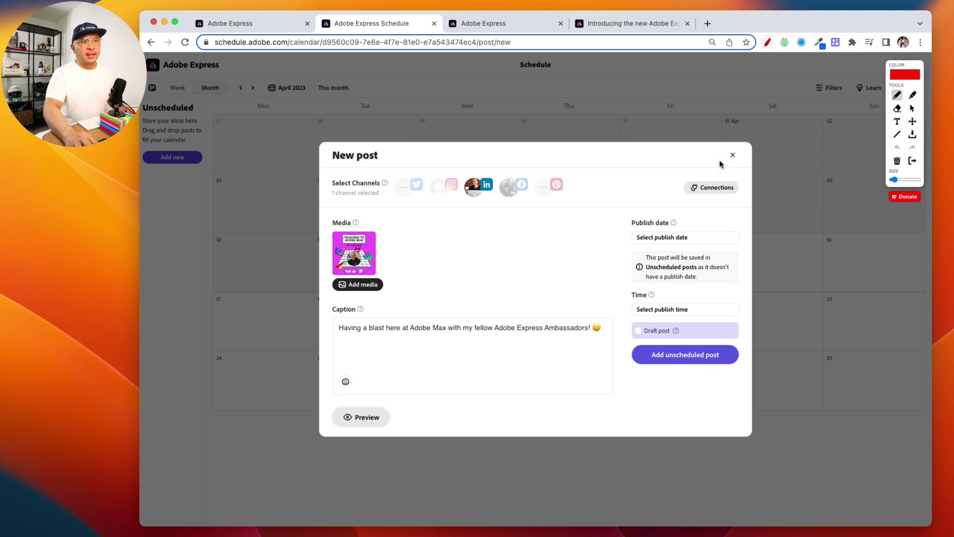
{"action": "mouse_move", "coordinate": [726, 227]}
{"action": "left_mouse_down"}
{"action": "mouse_move", "coordinate": [673, 215]}
{"action": "mouse_move", "coordinate": [615, 248]}
{"action": "mouse_move", "coordinate": [742, 247]}
{"action": "mouse_move", "coordinate": [718, 217]}
{"action": "left_mouse_up"}
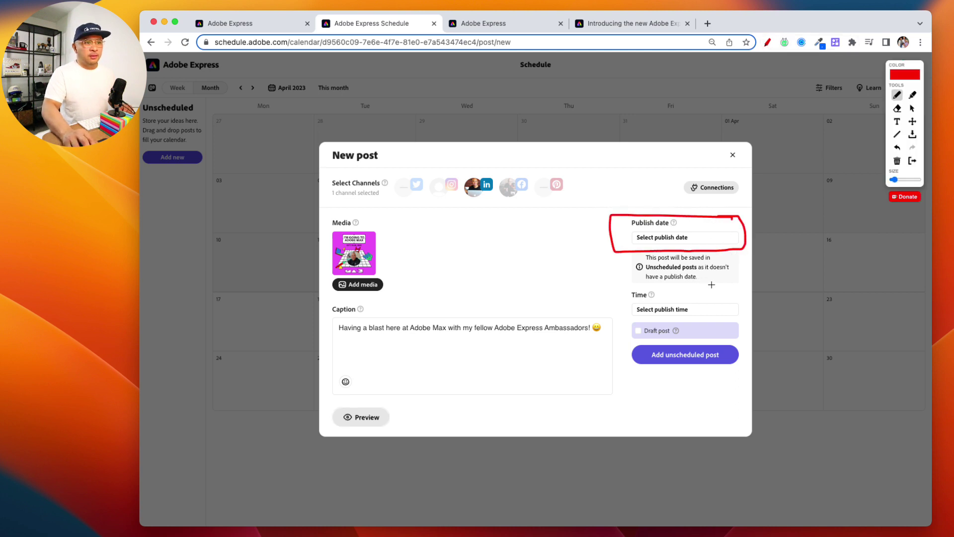
{"action": "mouse_move", "coordinate": [740, 293]}
{"action": "left_mouse_down"}
{"action": "mouse_move", "coordinate": [623, 291]}
{"action": "mouse_move", "coordinate": [623, 314]}
{"action": "mouse_move", "coordinate": [745, 318]}
{"action": "mouse_move", "coordinate": [744, 287]}
{"action": "left_mouse_up"}
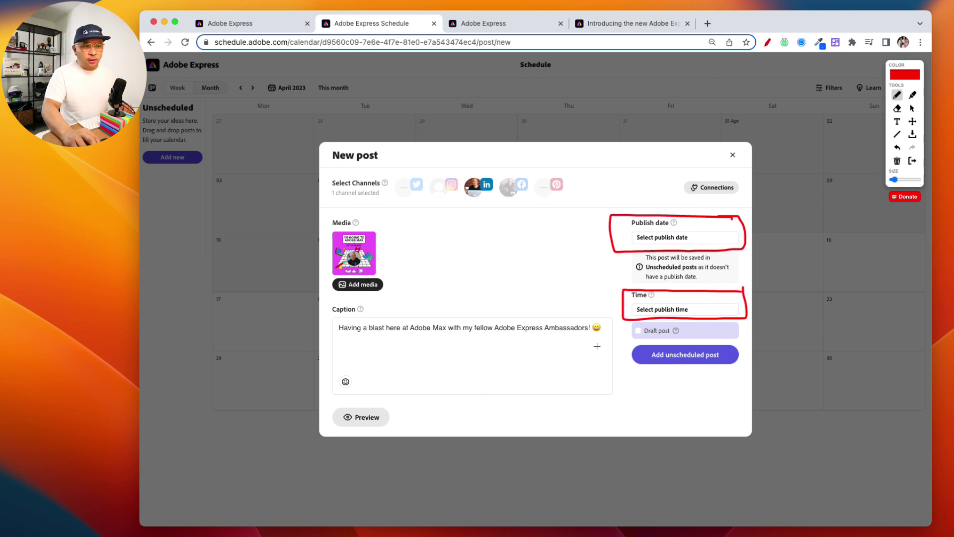
{"action": "left_click_drag", "start_coordinate": [597, 346], "coordinate": [639, 328]}
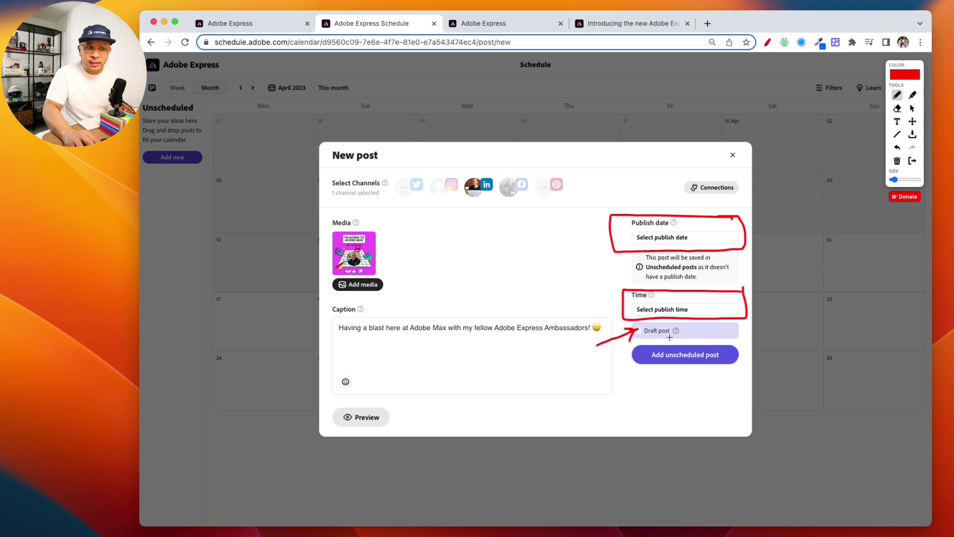
{"action": "key", "text": "Escape"}
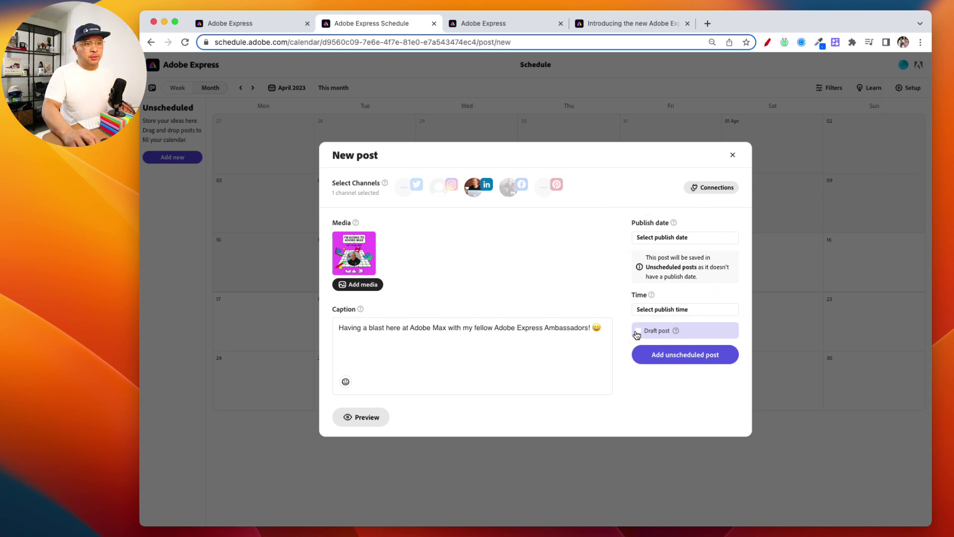
{"action": "left_click", "coordinate": [638, 332]}
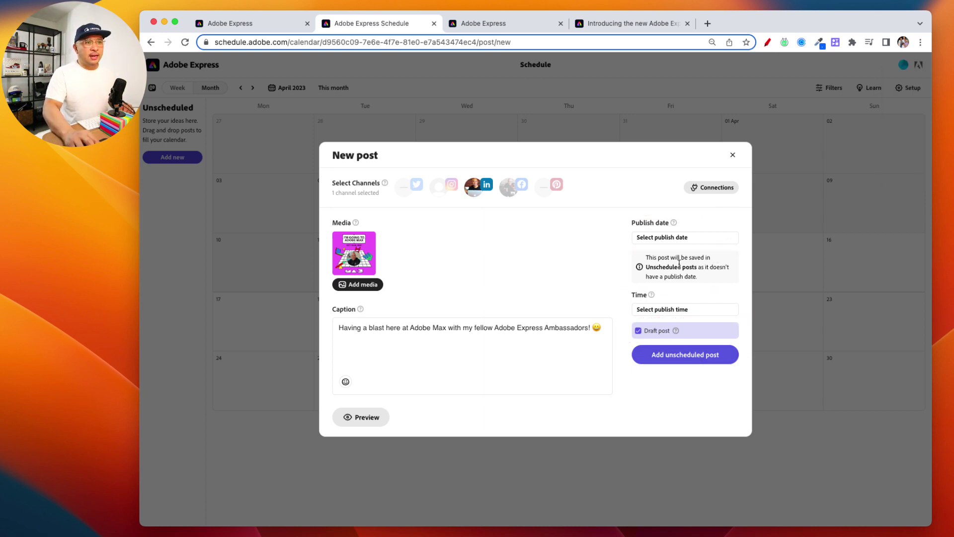
{"action": "left_click", "coordinate": [638, 331]}
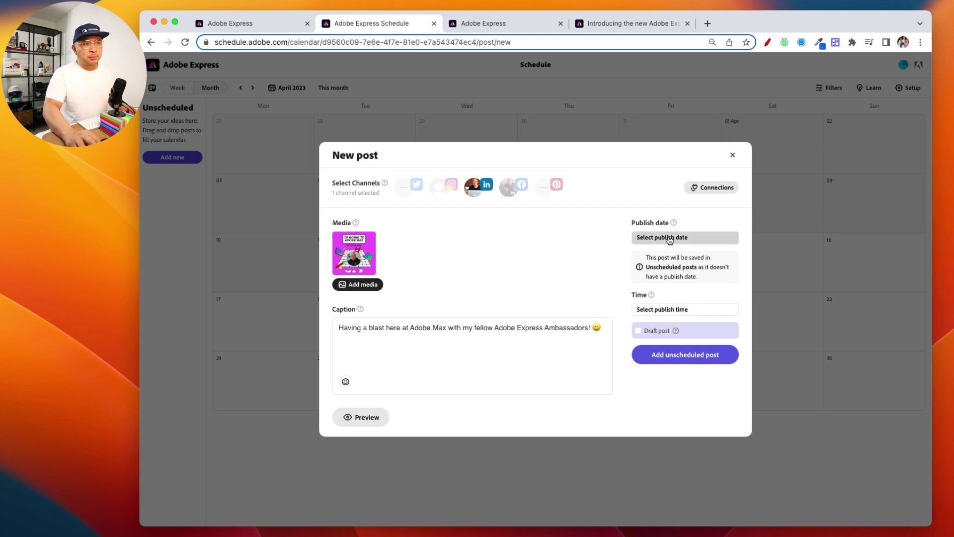
Pick 16 April 2023 as publish date, keep 8:11 PM, and schedule the LinkedIn post.
{"action": "left_click", "coordinate": [669, 246]}
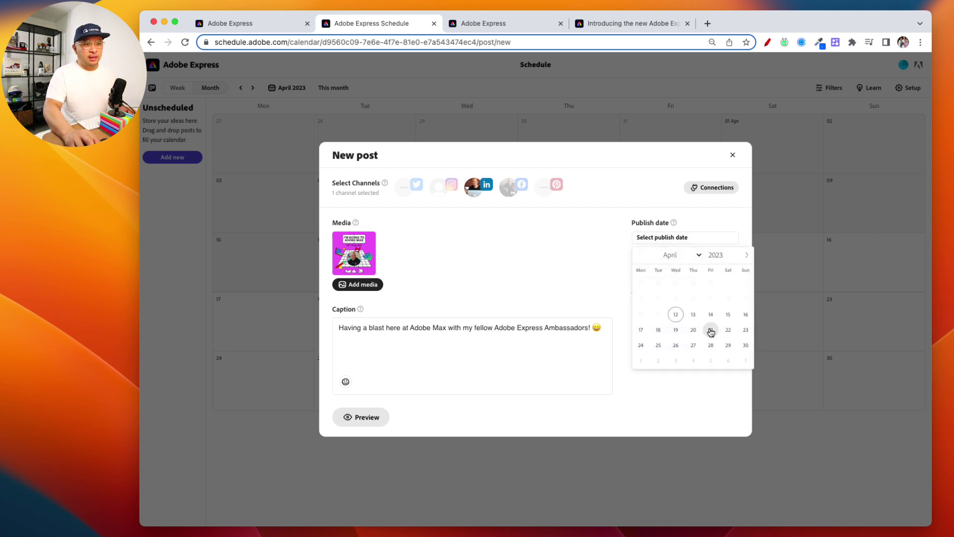
{"action": "left_click", "coordinate": [746, 320]}
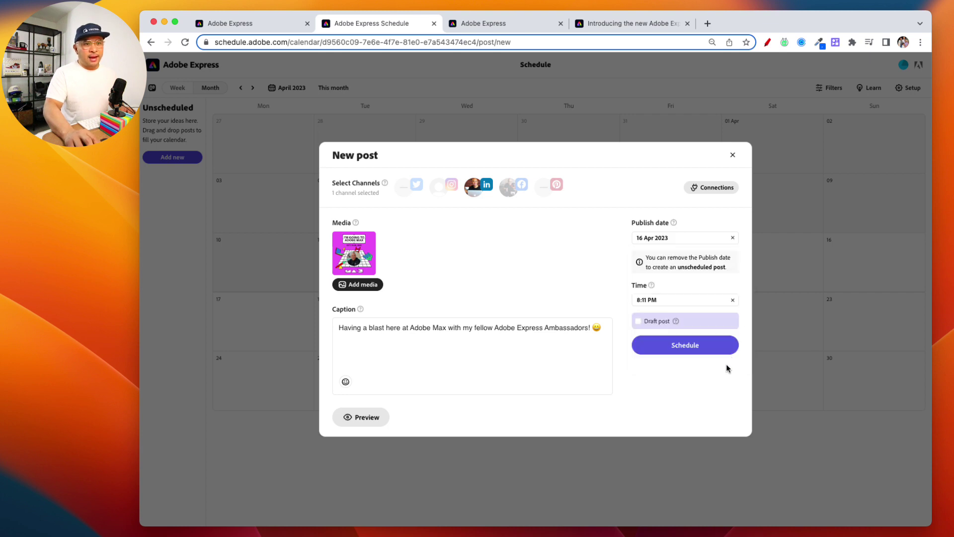
{"action": "left_click", "coordinate": [653, 304]}
{"action": "left_click", "coordinate": [685, 343]}
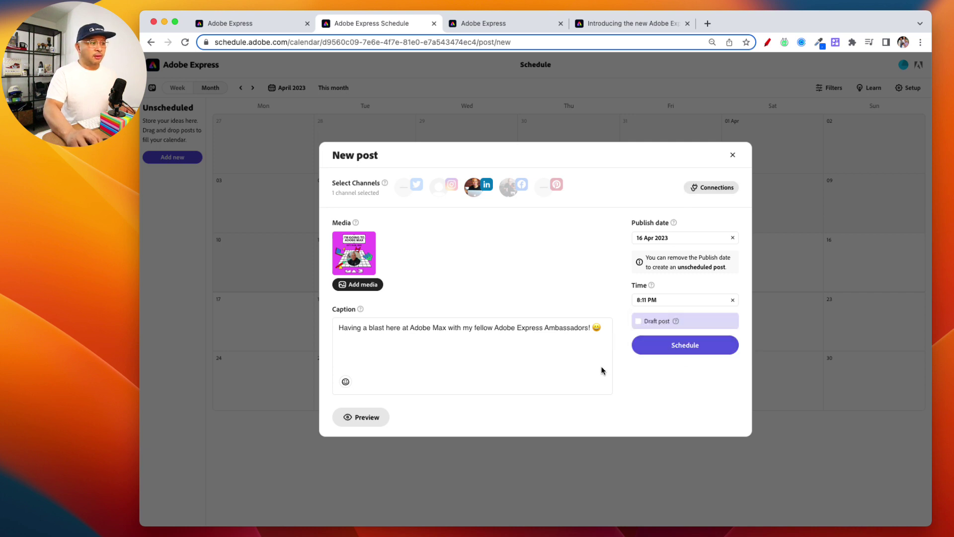
{"action": "left_click", "coordinate": [680, 348]}
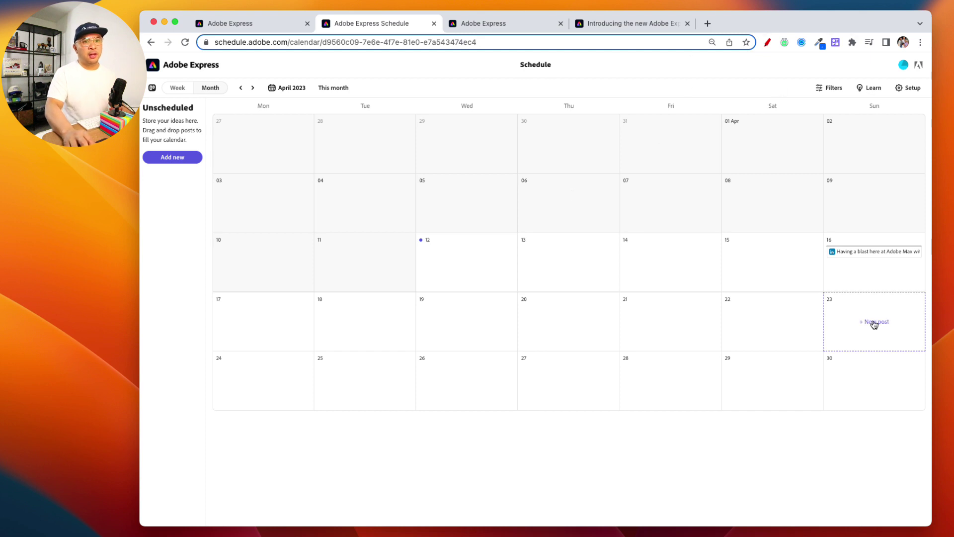
Open the Sunday 16 post without editing, then drag it to Wednesday 19 April.
{"action": "scroll", "coordinate": [858, 243], "scroll_direction": "up", "scroll_amount": 5}
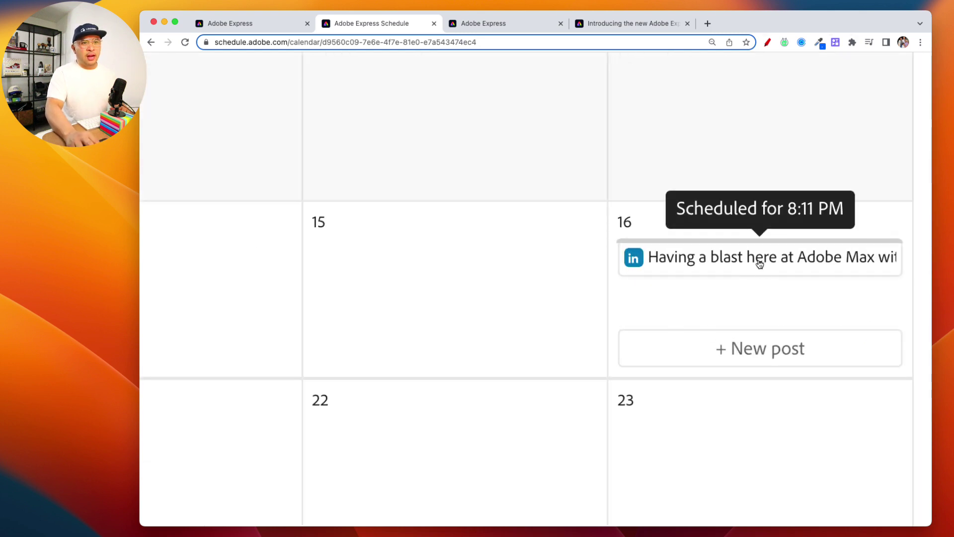
{"action": "left_click", "coordinate": [759, 263]}
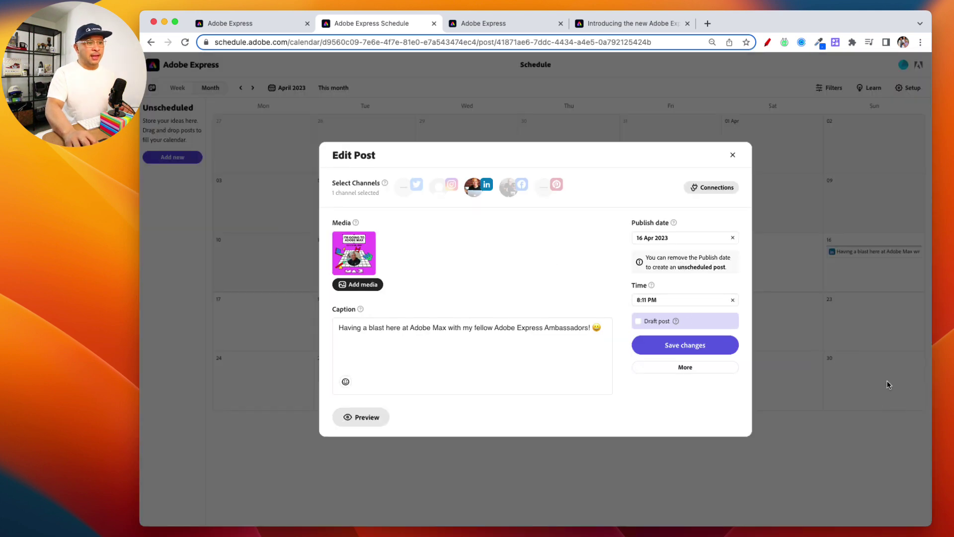
{"action": "left_click", "coordinate": [733, 155]}
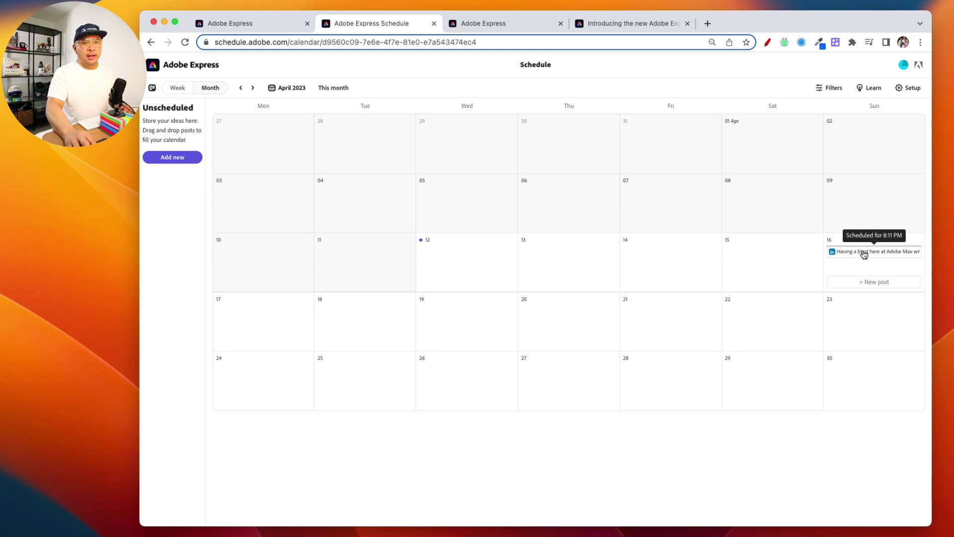
{"action": "left_click_drag", "start_coordinate": [835, 252], "coordinate": [460, 315]}
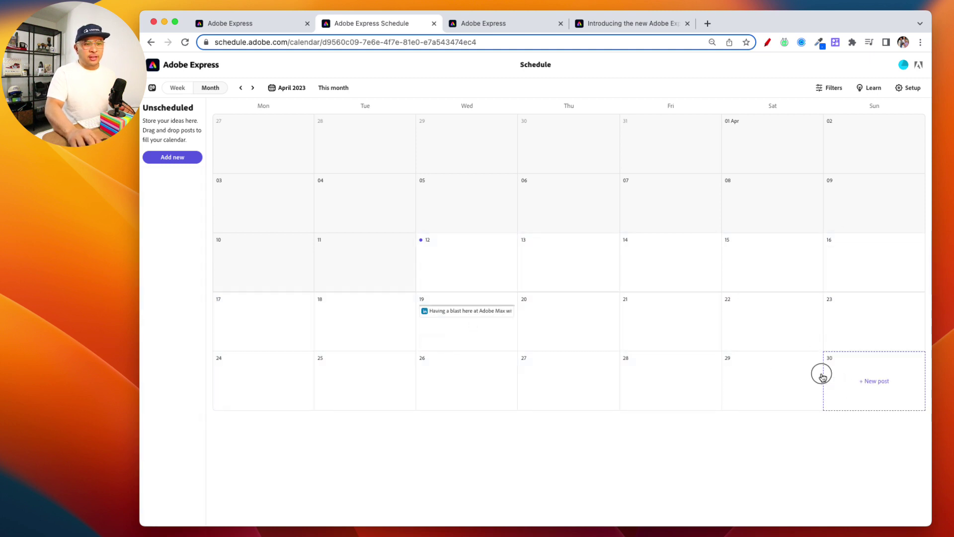
Circle the moved post on Wednesday 19 with a screen annotation, then clear it.
{"action": "left_click", "coordinate": [767, 43]}
{"action": "mouse_move", "coordinate": [514, 297]}
{"action": "left_mouse_down"}
{"action": "mouse_move", "coordinate": [477, 292]}
{"action": "mouse_move", "coordinate": [496, 335]}
{"action": "mouse_move", "coordinate": [485, 304]}
{"action": "left_mouse_up"}
{"action": "key", "text": "Escape"}
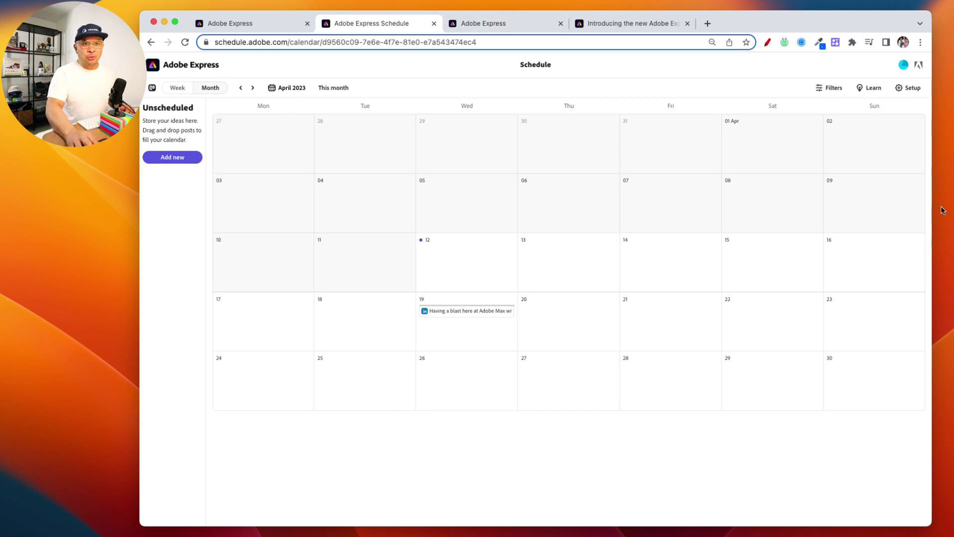
{"action": "left_click", "coordinate": [945, 270]}
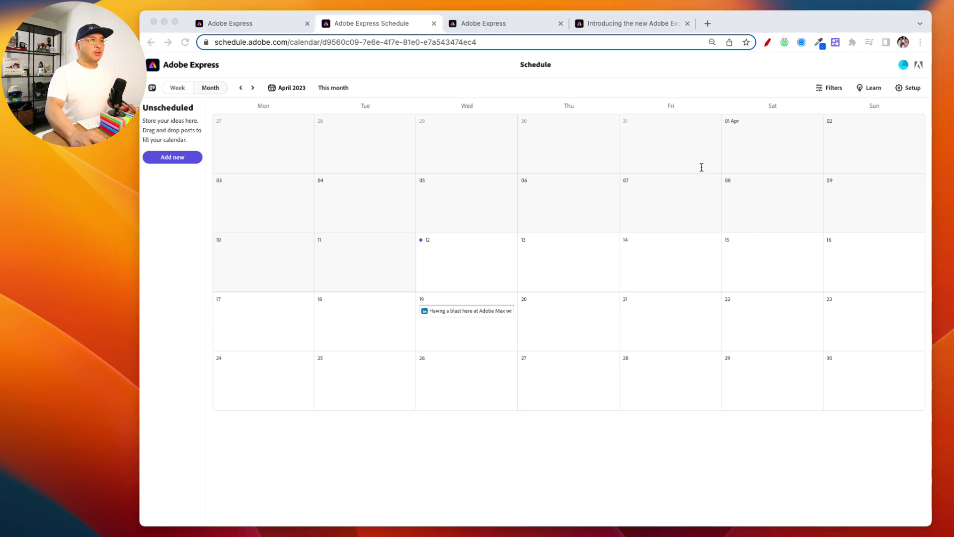
Switch to the Adobe Express home page and scroll through the popular templates.
{"action": "left_click", "coordinate": [252, 24]}
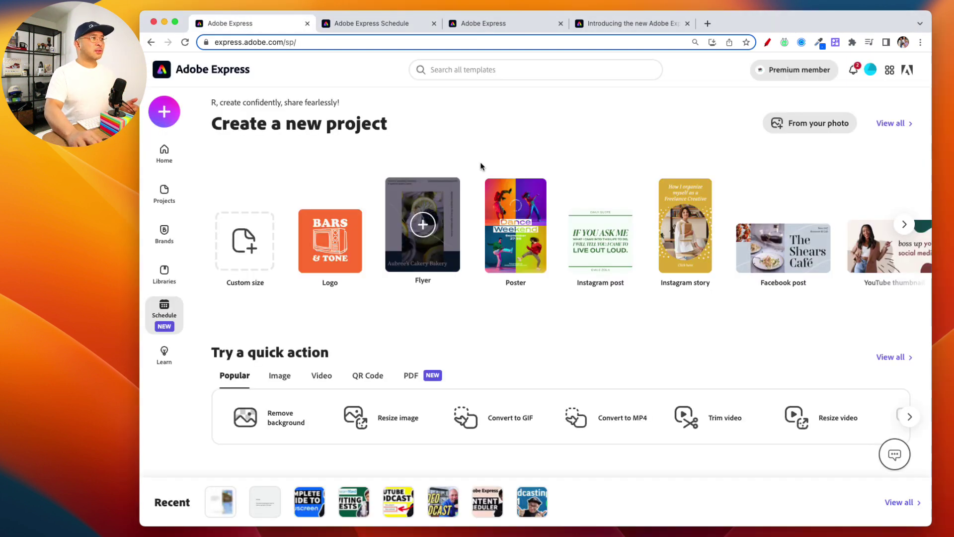
{"action": "scroll", "coordinate": [466, 275], "scroll_direction": "down", "scroll_amount": 5}
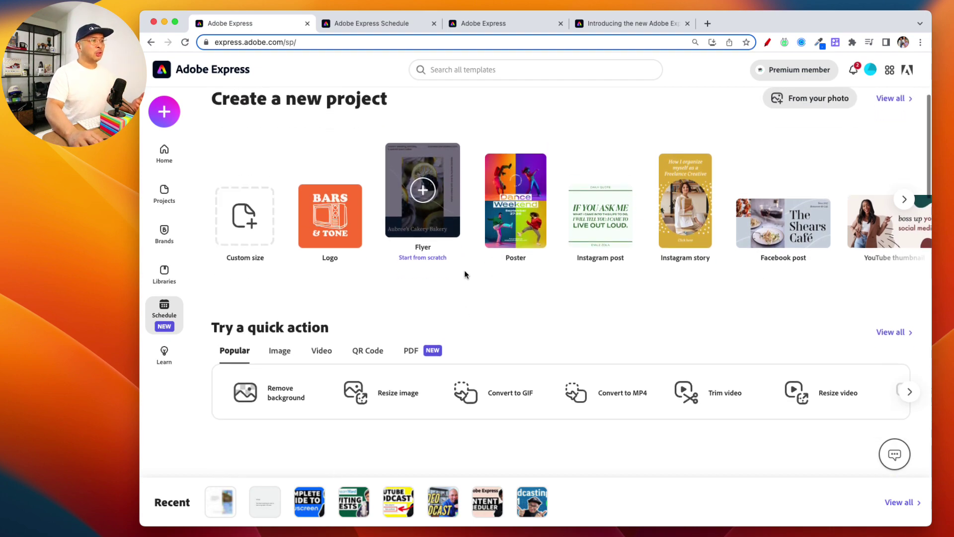
{"action": "scroll", "coordinate": [464, 270], "scroll_direction": "down", "scroll_amount": 5}
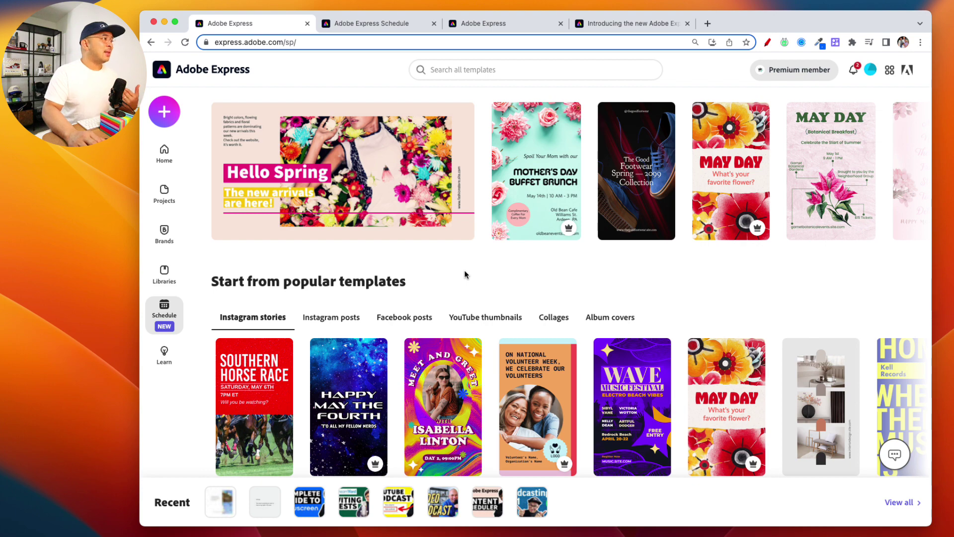
{"action": "scroll", "coordinate": [464, 270], "scroll_direction": "down", "scroll_amount": 1}
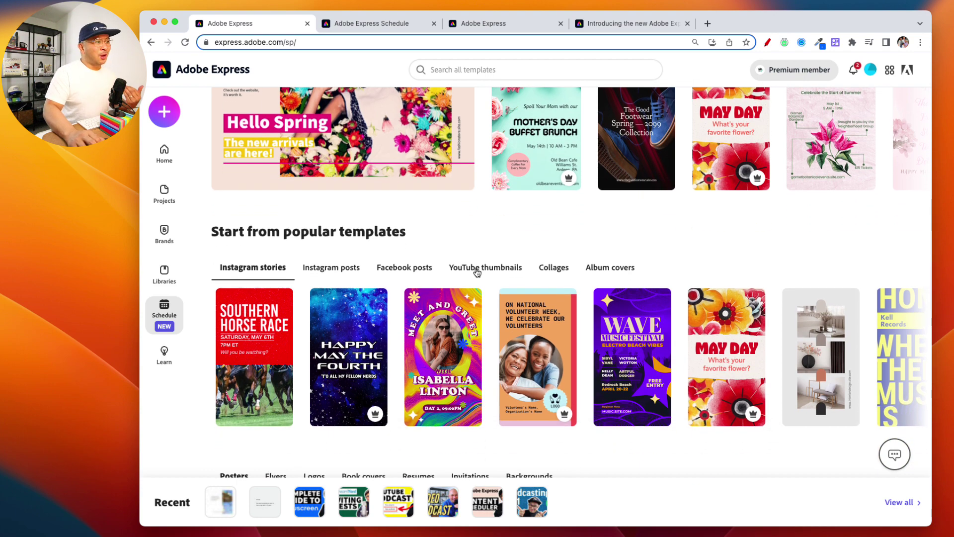
{"action": "scroll", "coordinate": [477, 273], "scroll_direction": "down", "scroll_amount": 8}
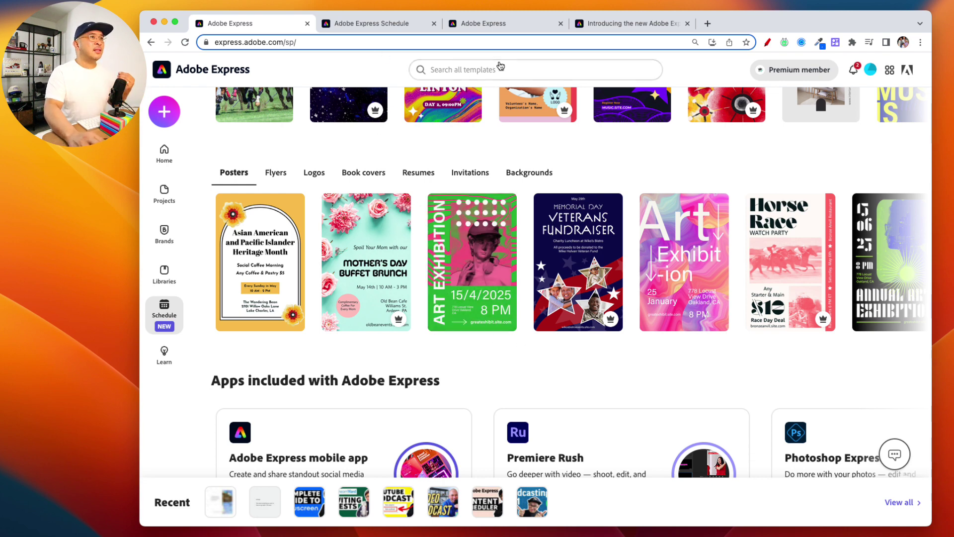
Glance at the Schedule calendar again, then return to the home page tab.
{"action": "left_click", "coordinate": [397, 25]}
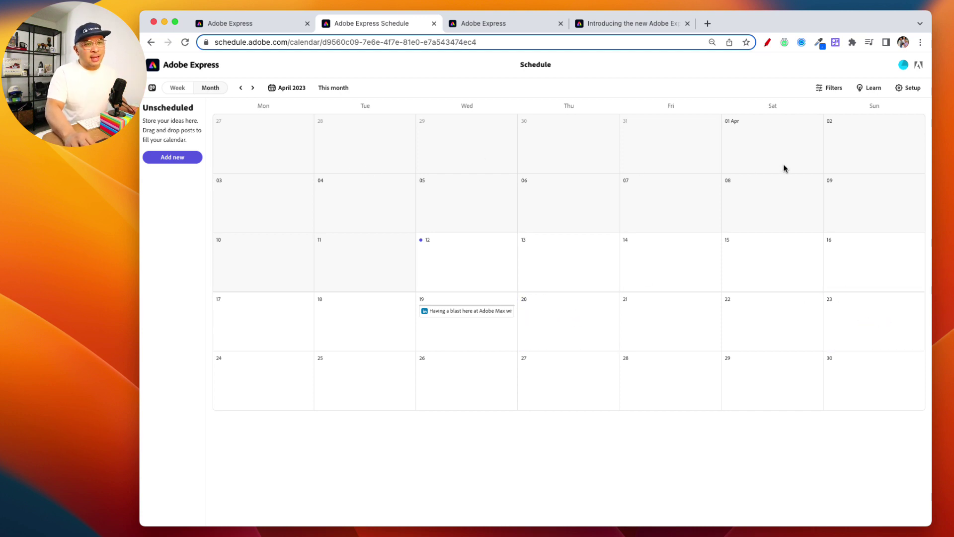
{"action": "left_click", "coordinate": [944, 240]}
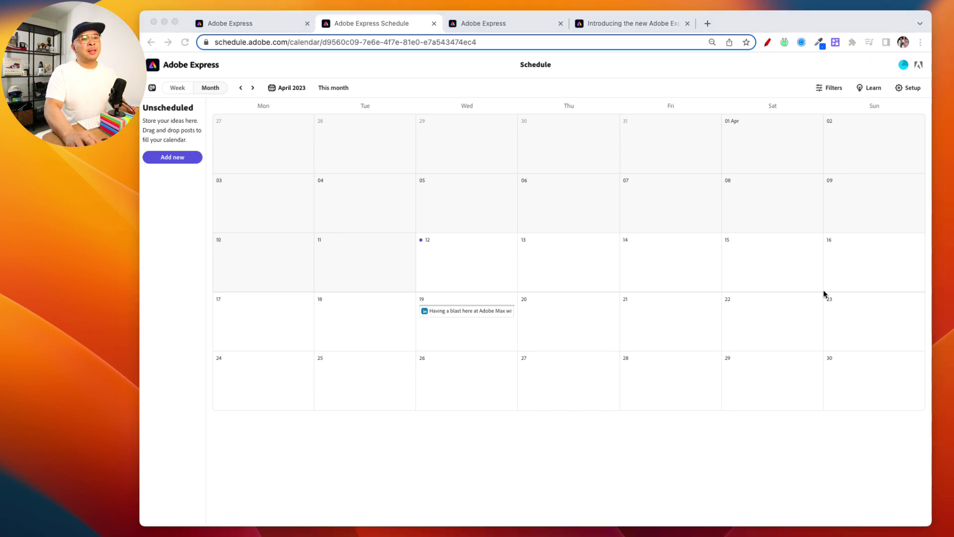
{"action": "left_click", "coordinate": [230, 23]}
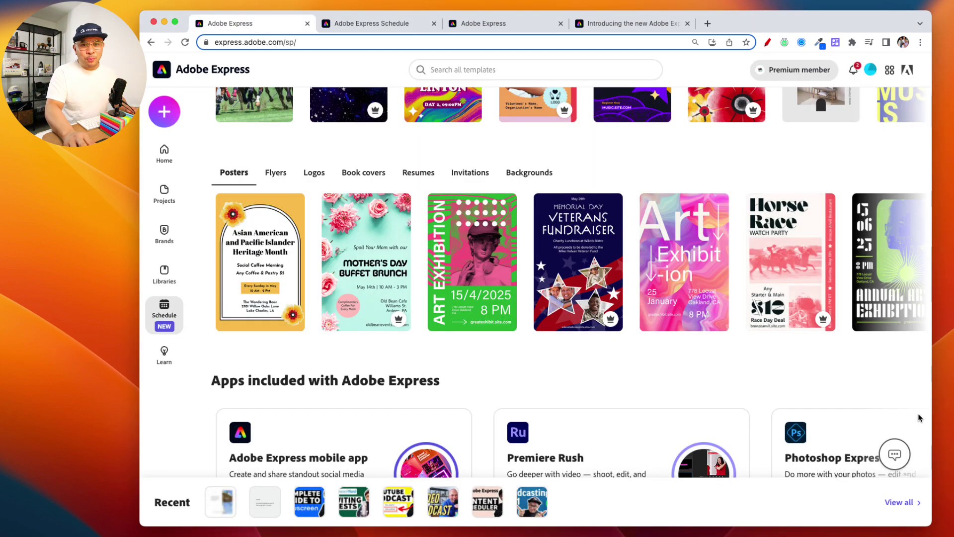